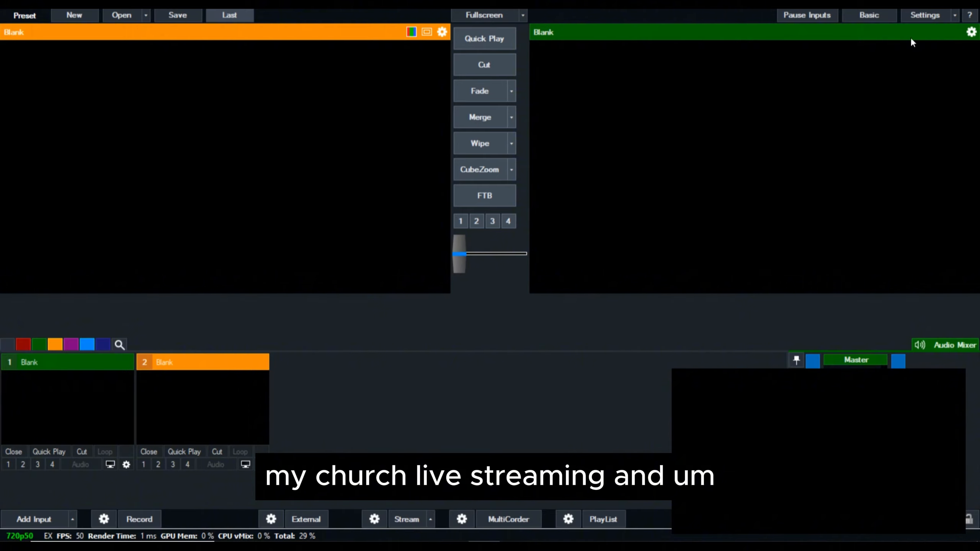
# Step: Switch to REAPER and play the project from the start of the 240829_0812 recordings
pyautogui.moveTo(576, 539)
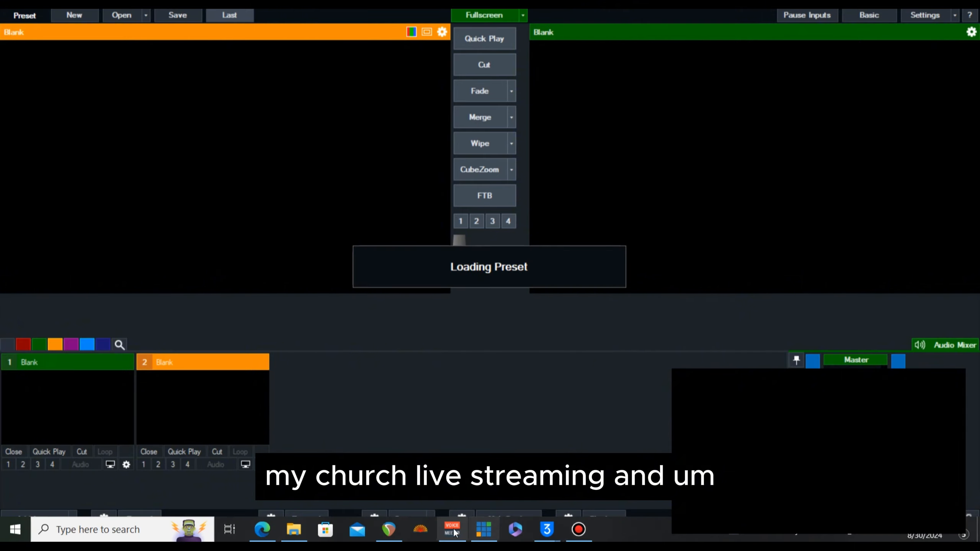
pyautogui.click(396, 536)
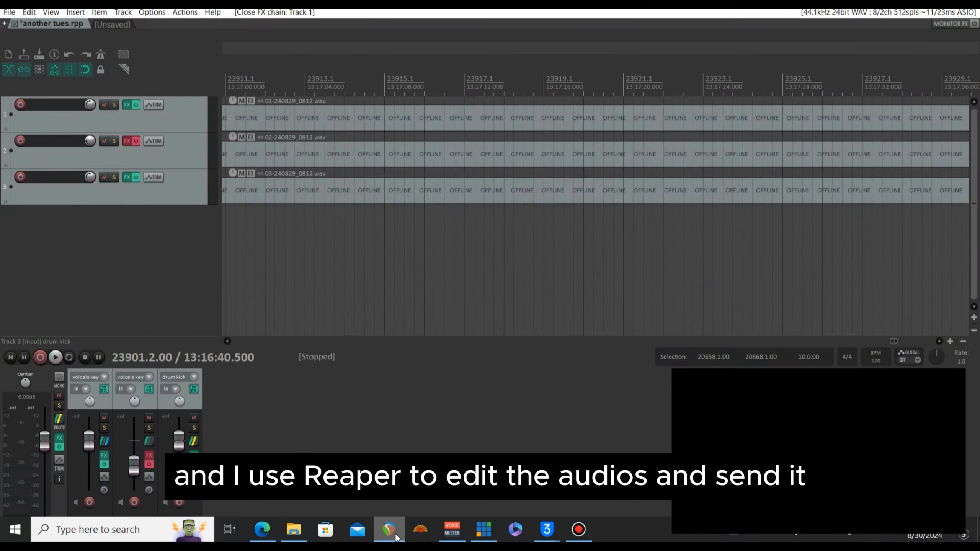
pyautogui.moveTo(483, 536)
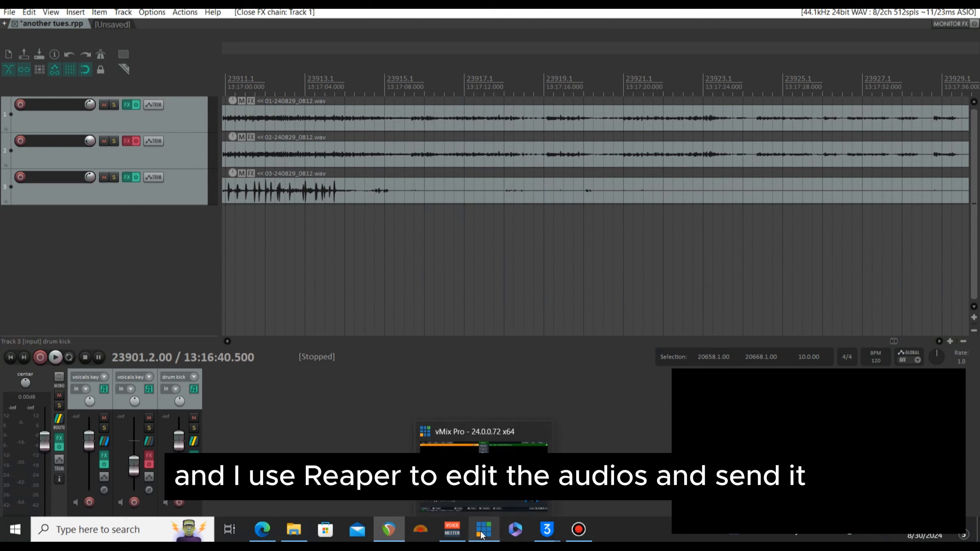
pyautogui.moveTo(389, 529)
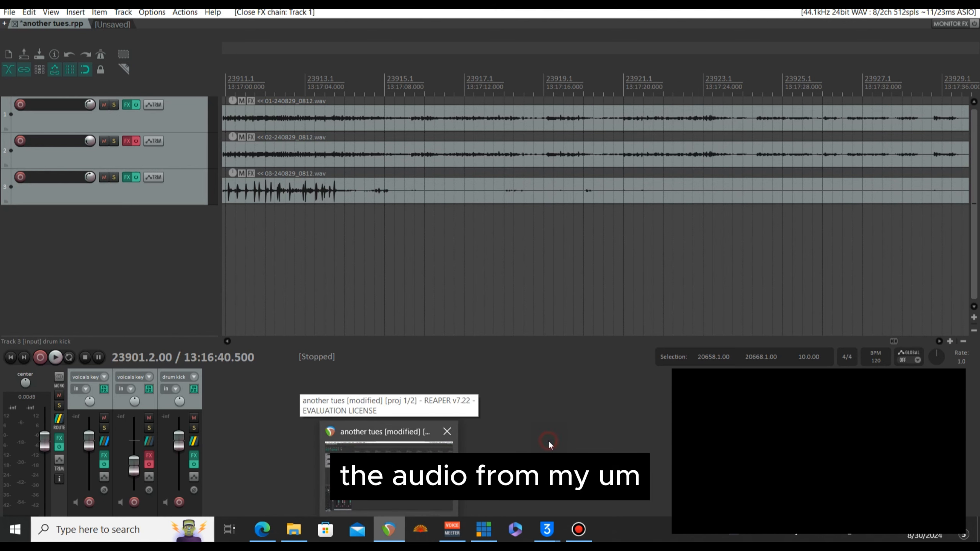
pyautogui.moveTo(894, 341); pyautogui.dragTo(804, 339)
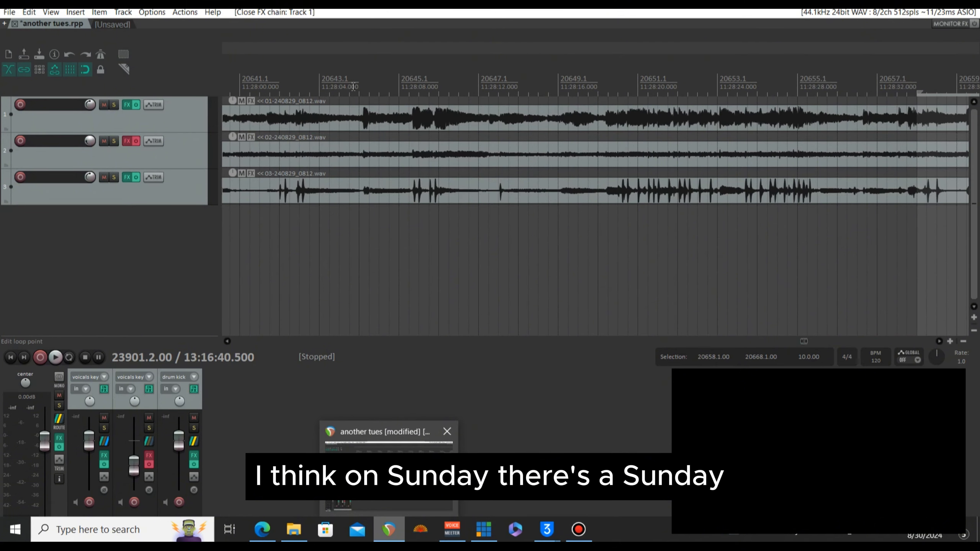
pyautogui.press('space')
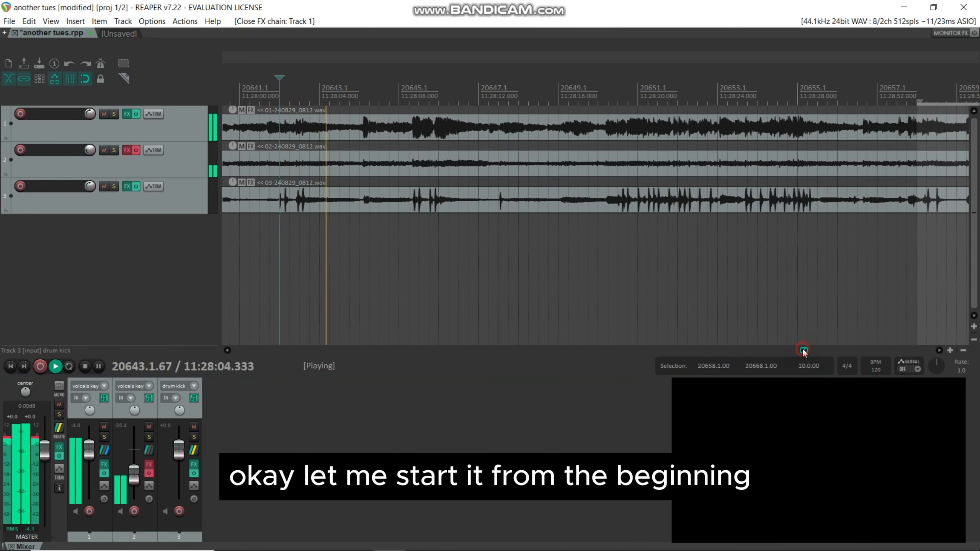
pyautogui.moveTo(803, 350); pyautogui.dragTo(803, 350)
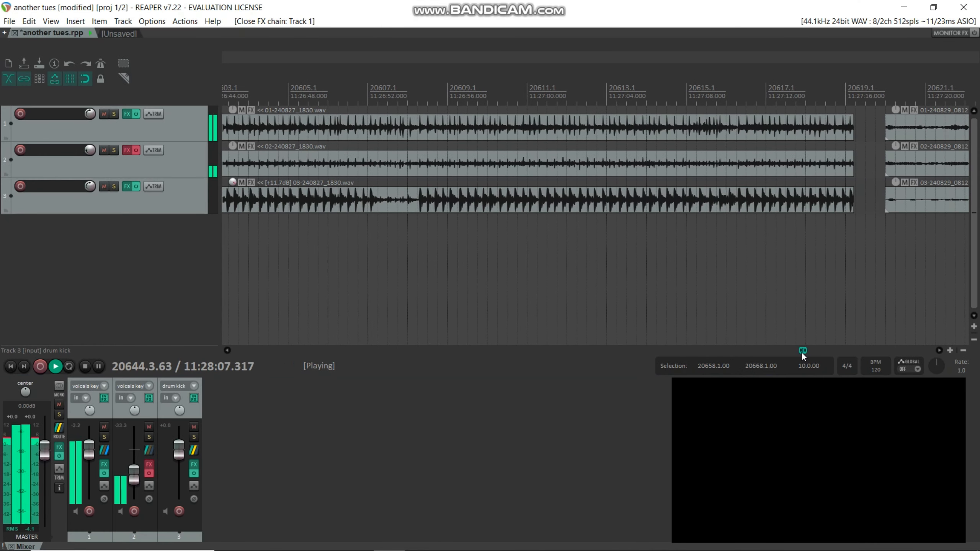
pyautogui.click(896, 92)
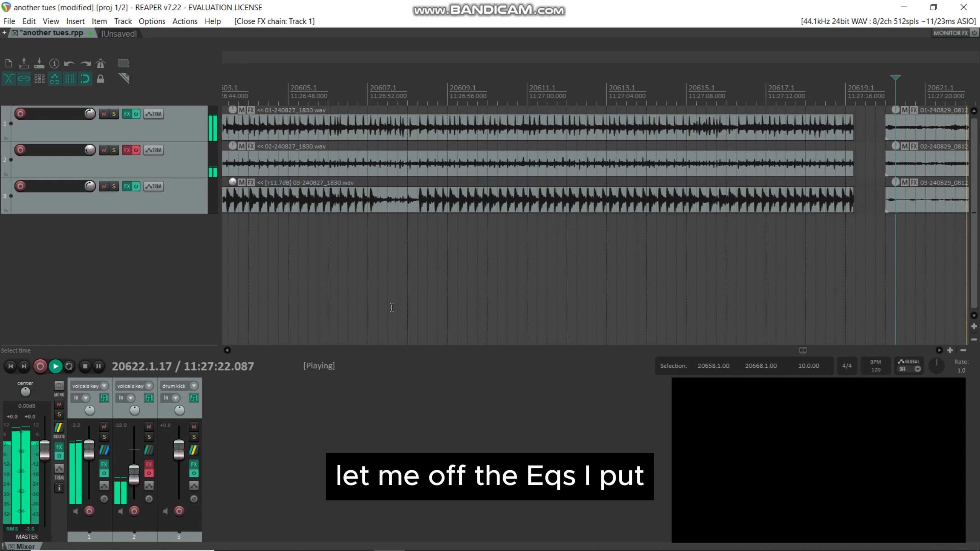
# Step: Bypass the effects on the first vocals track, the drum kick track and the master
pyautogui.click(103, 473)
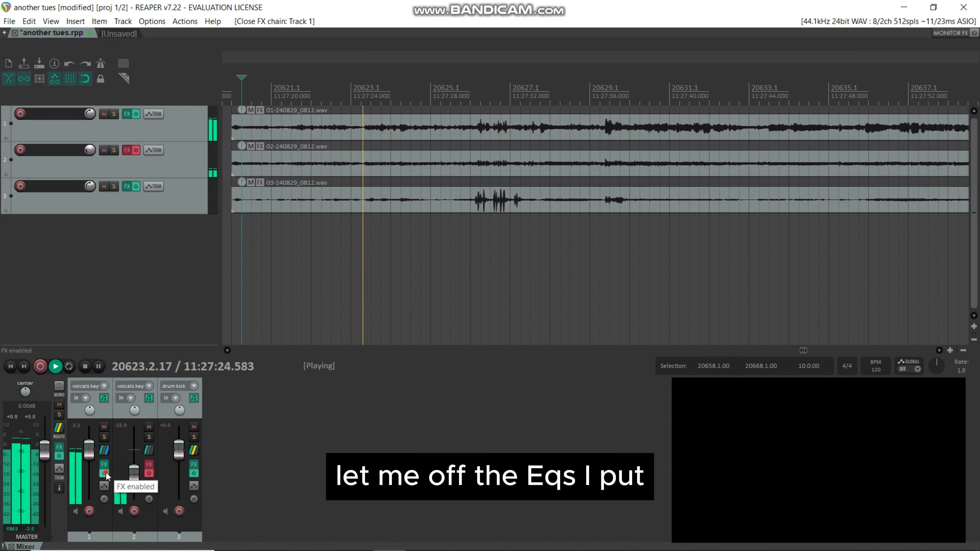
pyautogui.click(194, 473)
pyautogui.click(59, 457)
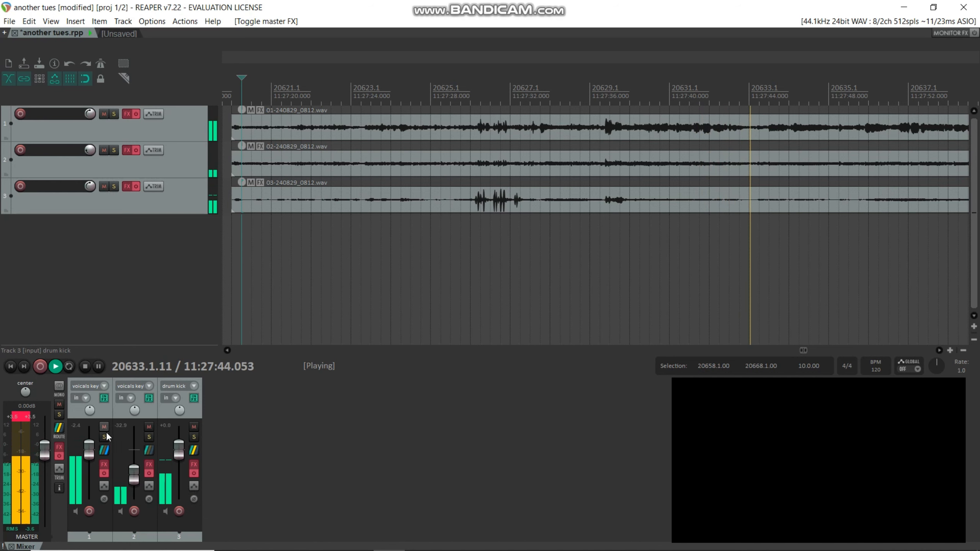
# Step: Solo the first vocals track and open its effects chain to view the ReaGate settings
pyautogui.click(105, 437)
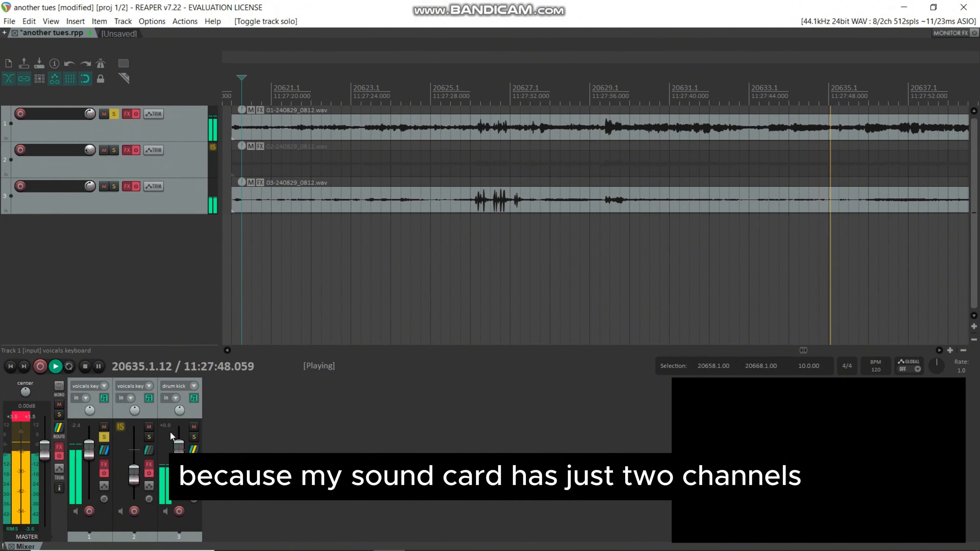
pyautogui.click(104, 464)
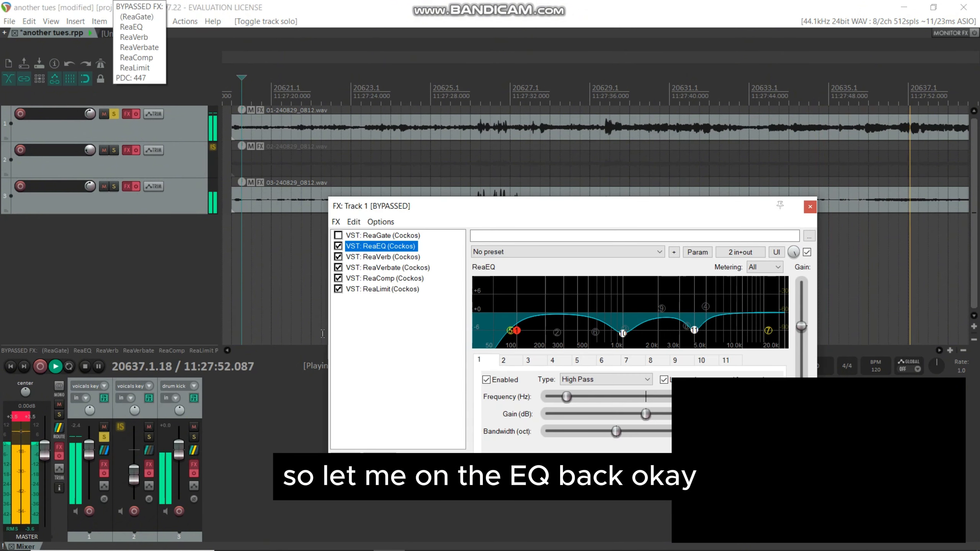
pyautogui.click(379, 237)
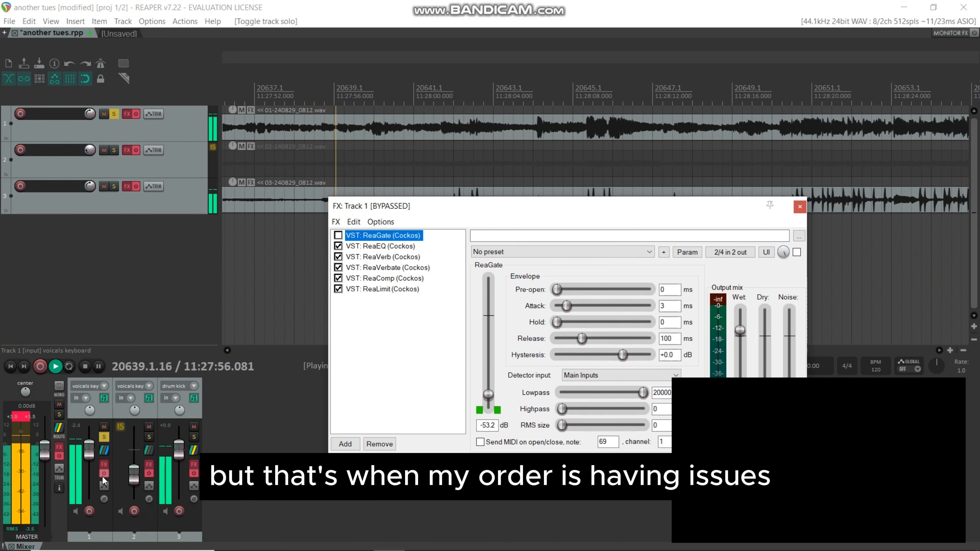
# Step: Re-enable track 1's effects and review its ReaEQ, ReaVerb, ReaVerbate, ReaComp and ReaLimit settings, with ReaLimit in a floating window
pyautogui.click(103, 474)
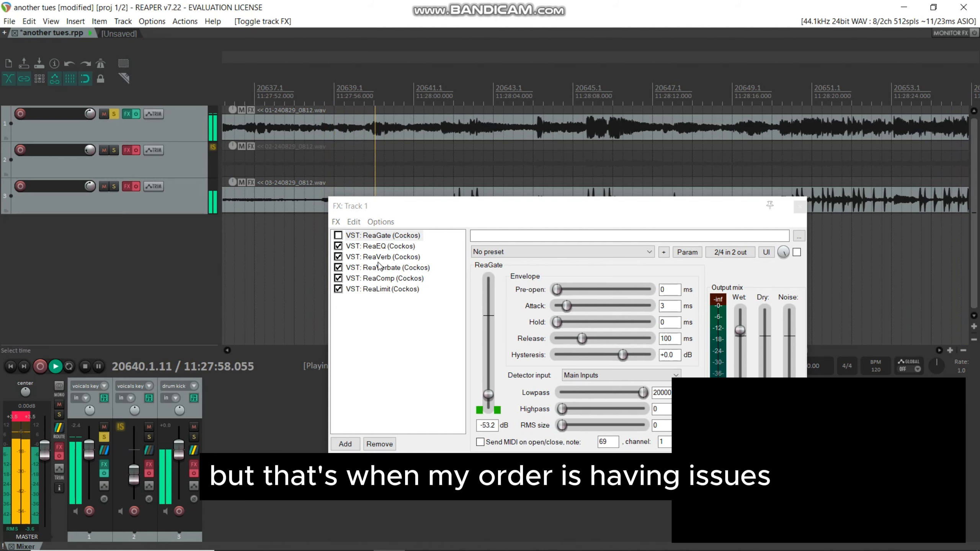
pyautogui.click(391, 247)
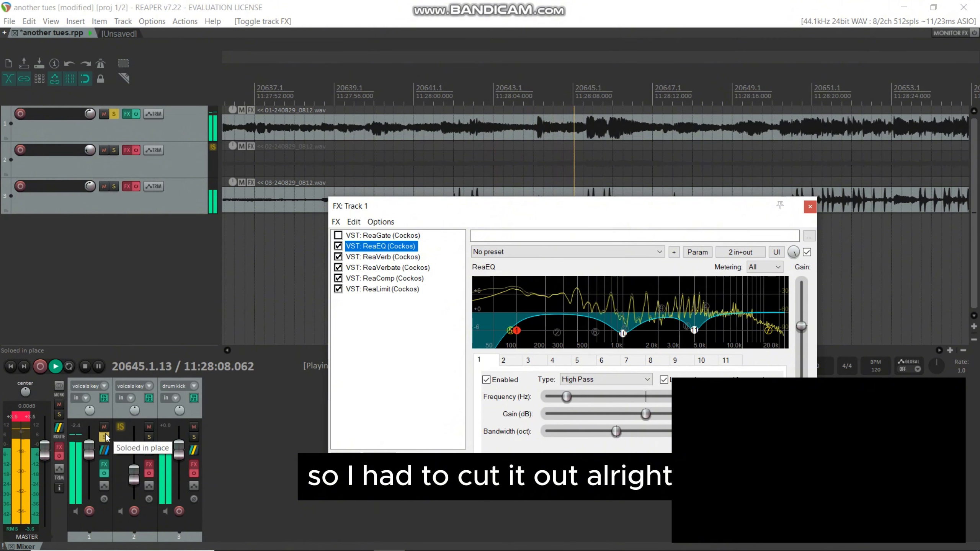
pyautogui.click(392, 260)
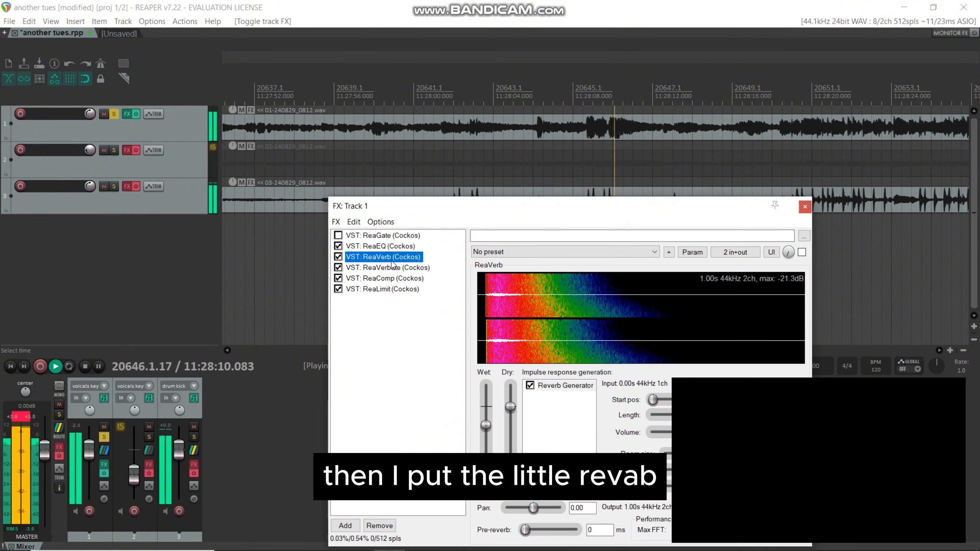
pyautogui.click(392, 269)
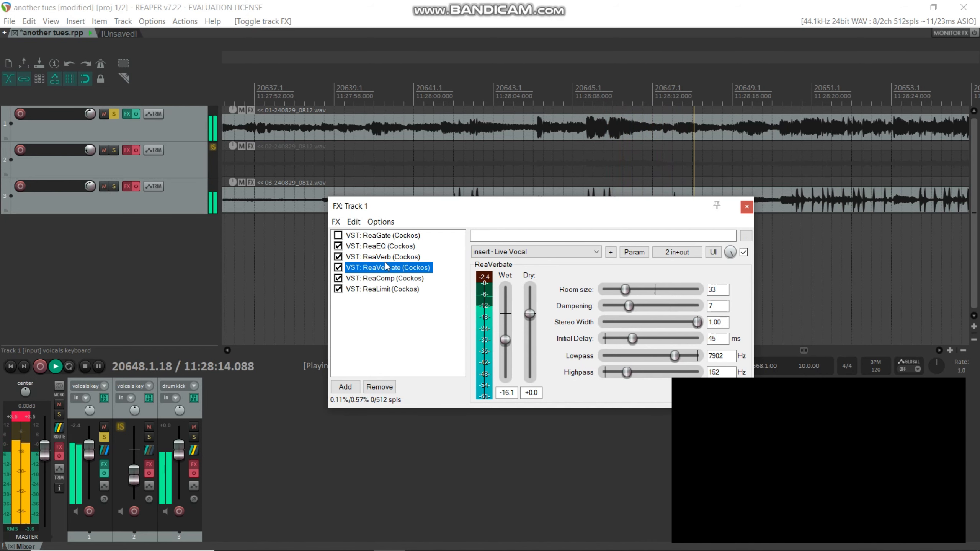
pyautogui.click(397, 279)
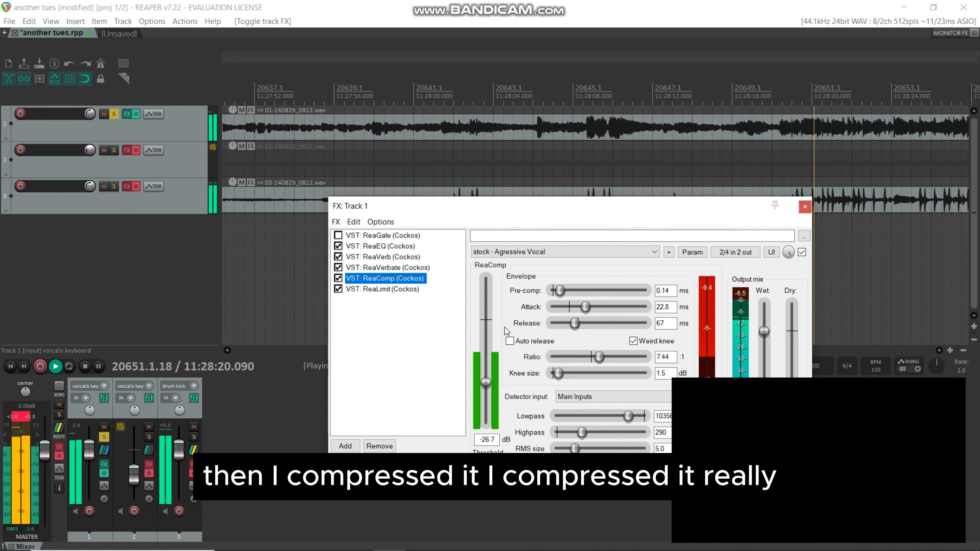
pyautogui.doubleClick(384, 290)
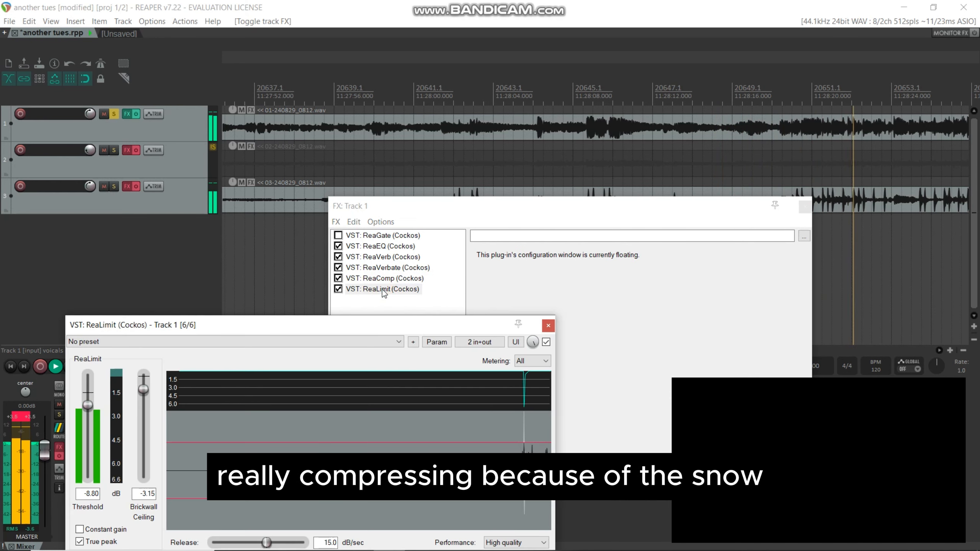
# Step: Show ReaComp in track 1's effects chain and arrange it beside the floating ReaLimit window
pyautogui.click(375, 279)
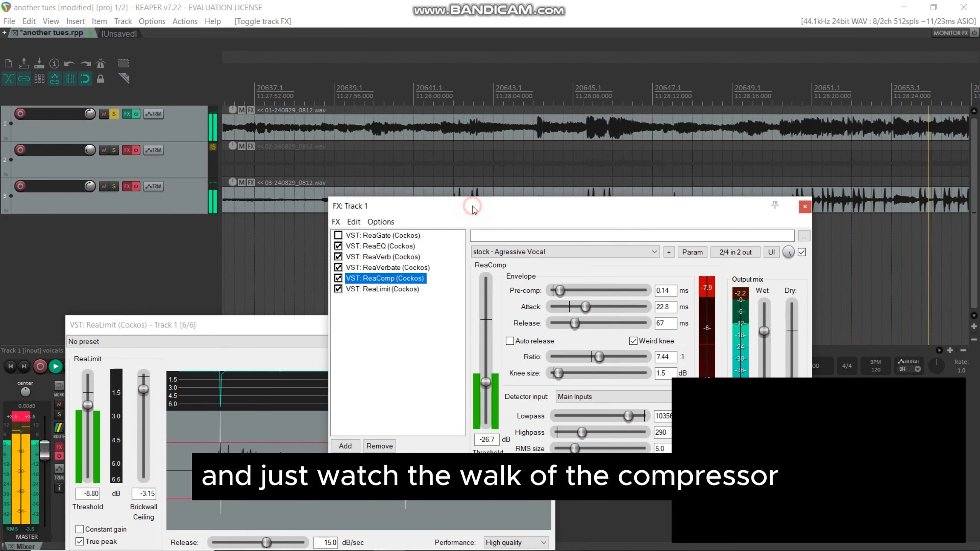
pyautogui.moveTo(472, 206); pyautogui.dragTo(596, 119)
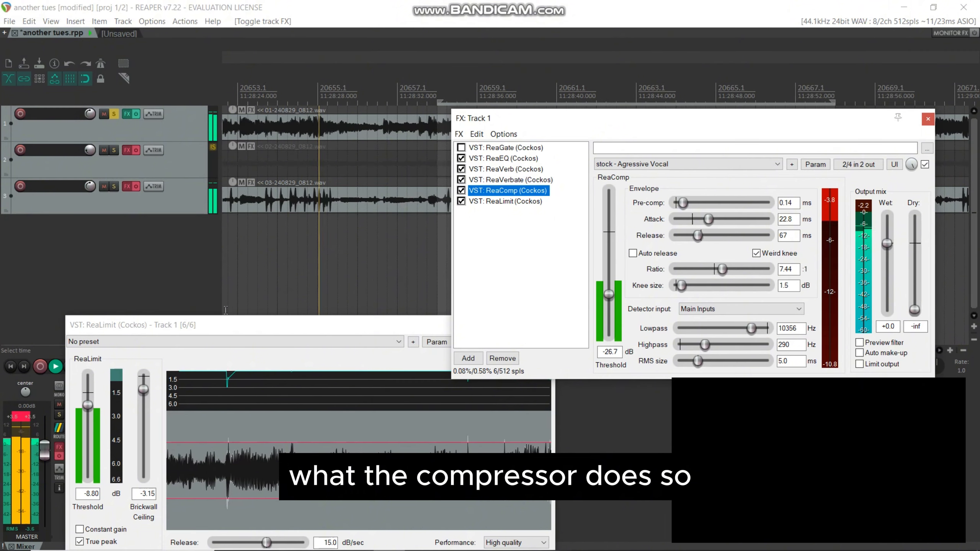
pyautogui.moveTo(237, 323); pyautogui.dragTo(208, 181)
# Step: Re-enable the effects on the master and the drum kick track
pyautogui.click(58, 455)
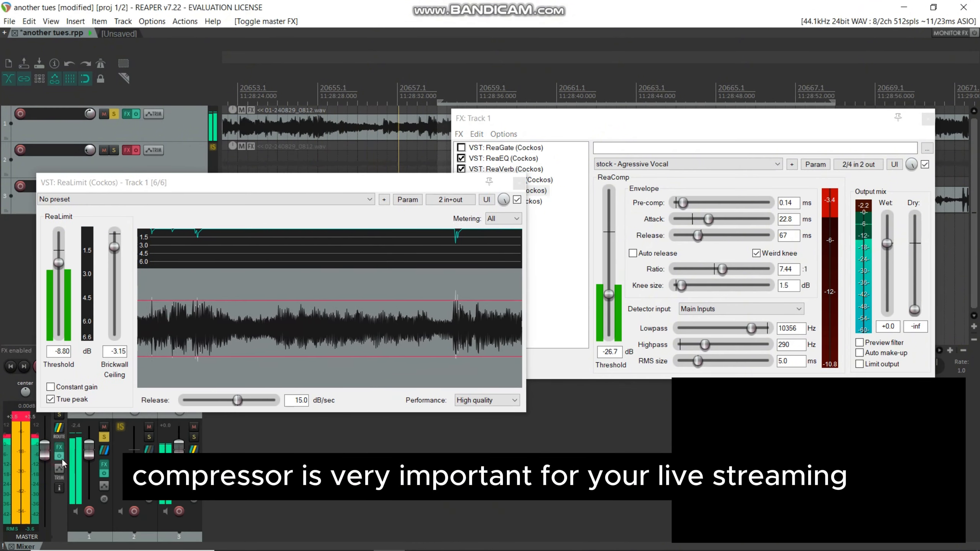
pyautogui.click(196, 476)
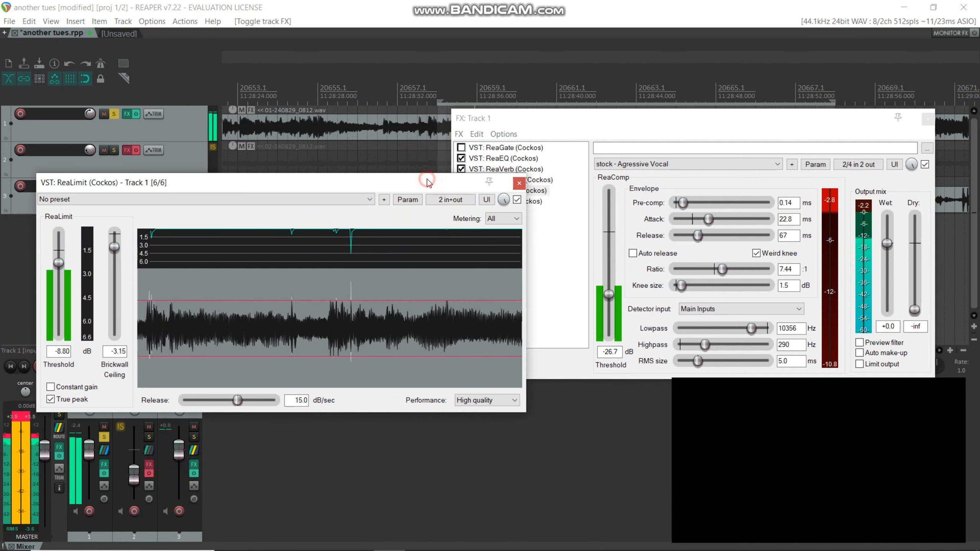
# Step: Place the ReaLimit and track 1 effects windows side by side and set ReaLimit's brickwall ceiling to -5.10 dB
pyautogui.moveTo(427, 182); pyautogui.dragTo(364, 160)
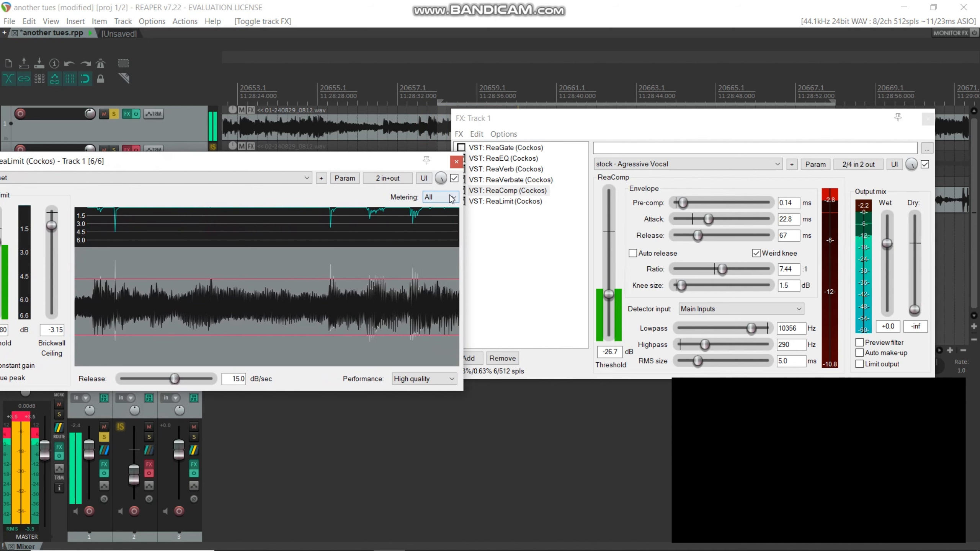
pyautogui.click(643, 116)
pyautogui.moveTo(642, 116); pyautogui.dragTo(676, 120)
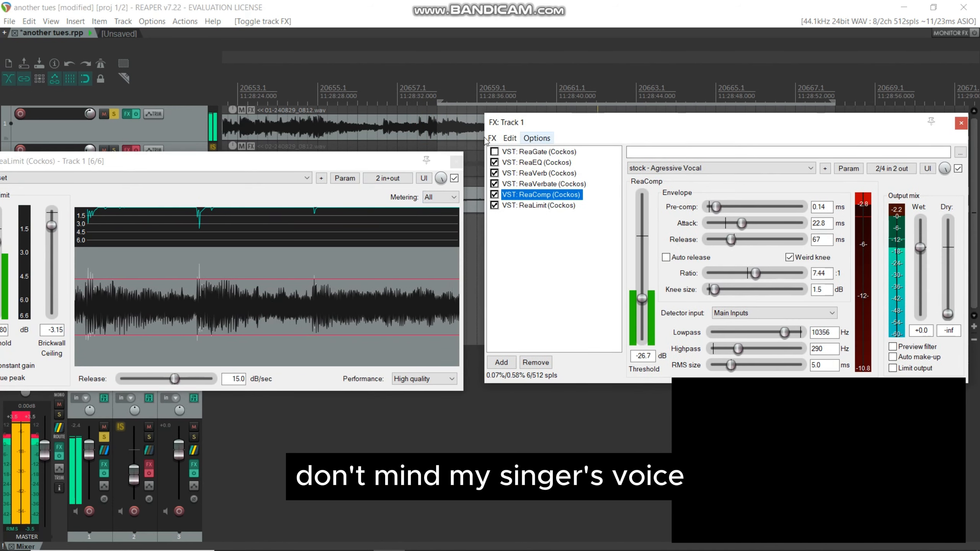
pyautogui.moveTo(384, 163); pyautogui.dragTo(419, 153)
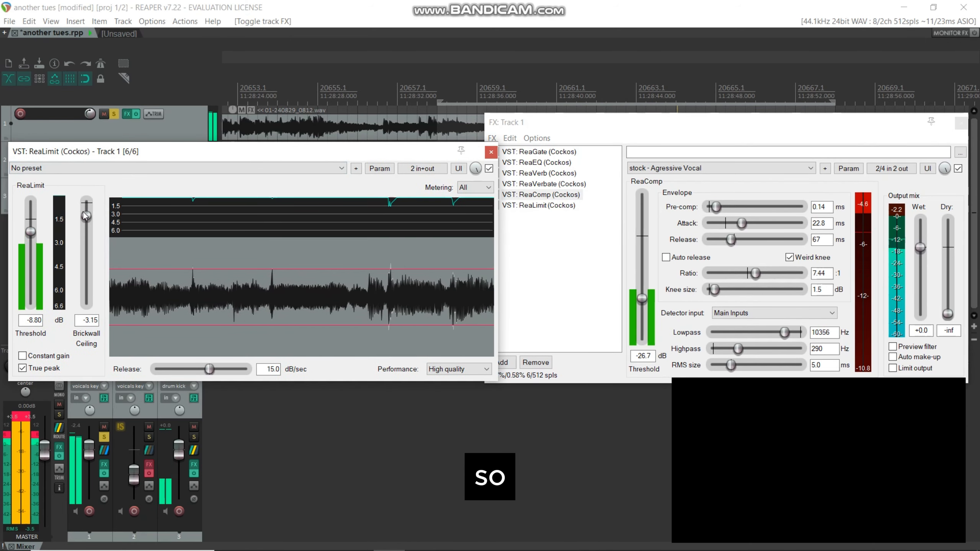
pyautogui.moveTo(83, 211); pyautogui.dragTo(86, 227)
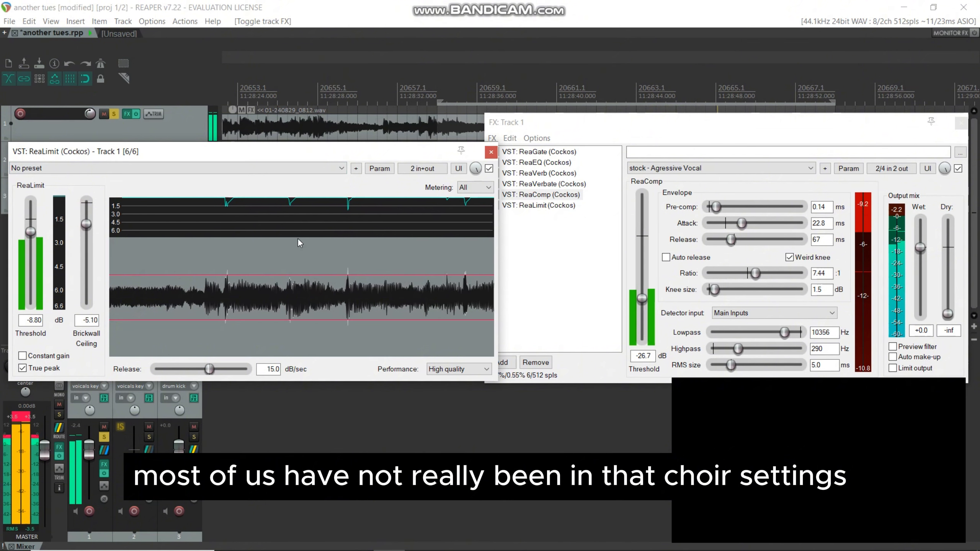
# Step: Reselect ReaComp in track 1's effects chain and unsolo the track
pyautogui.click(525, 249)
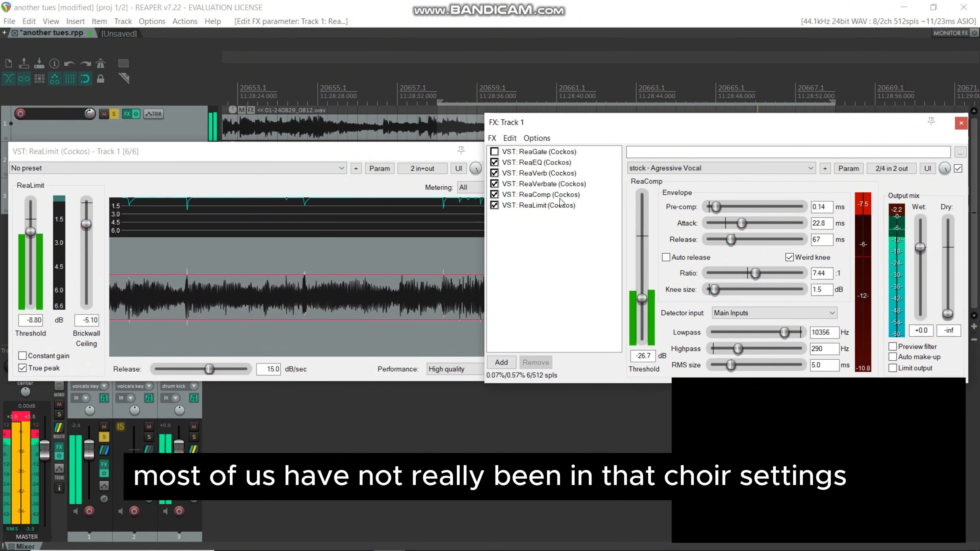
pyautogui.click(538, 197)
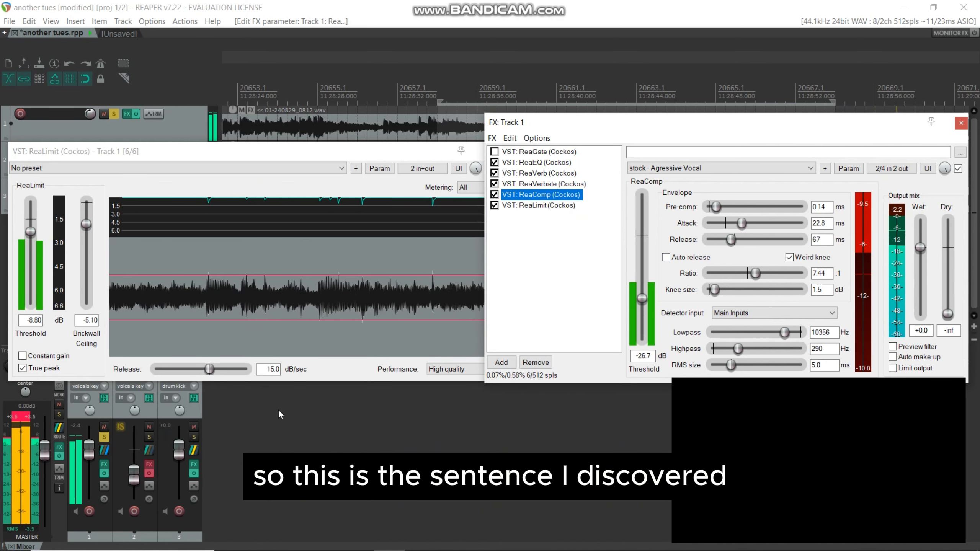
pyautogui.click(104, 437)
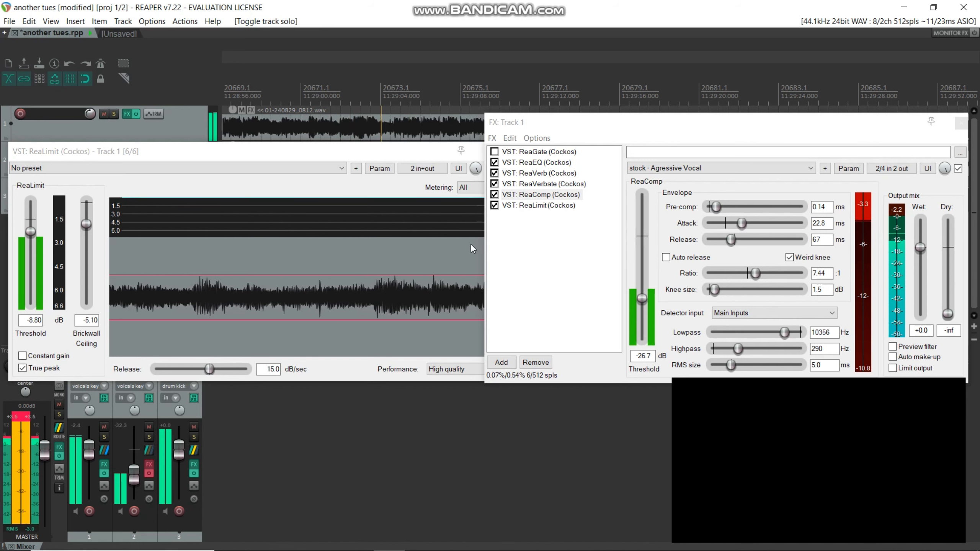
# Step: Open the master track's effects chain and examine ReaEQ bands 1, 6 and 7
pyautogui.click(59, 448)
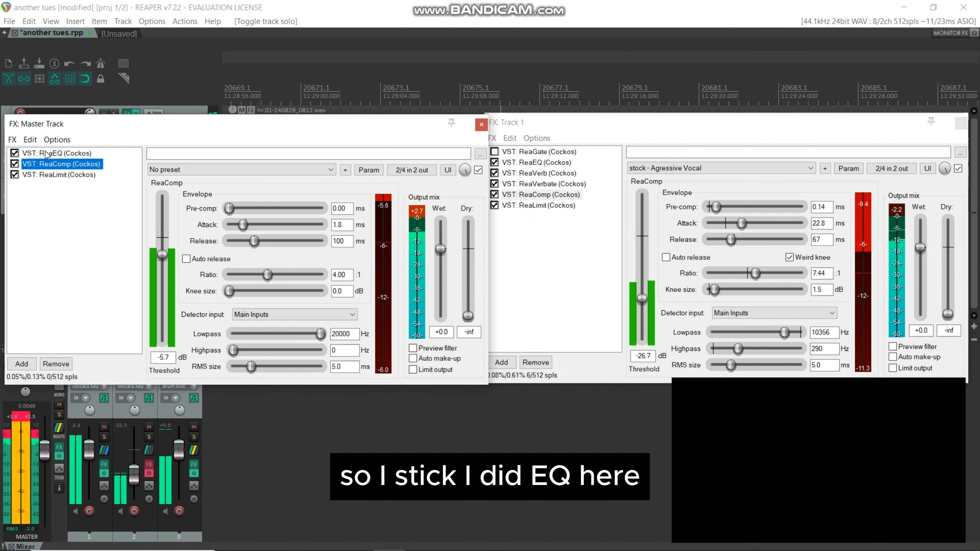
pyautogui.click(50, 153)
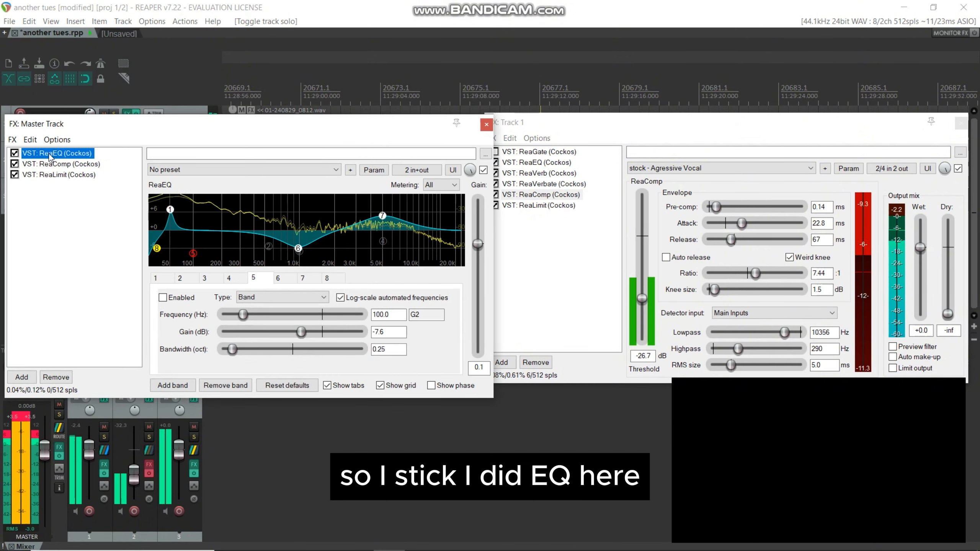
pyautogui.click(168, 213)
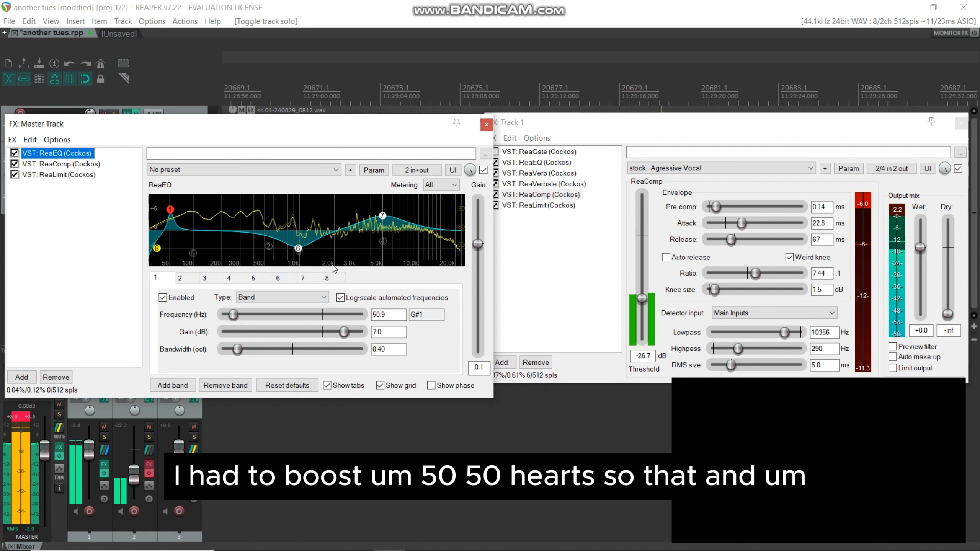
pyautogui.click(298, 248)
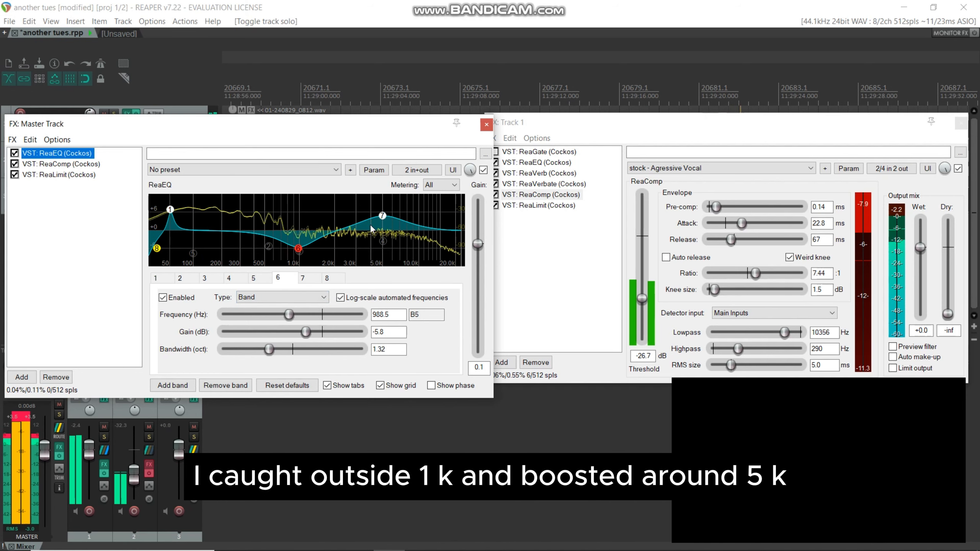
pyautogui.click(382, 216)
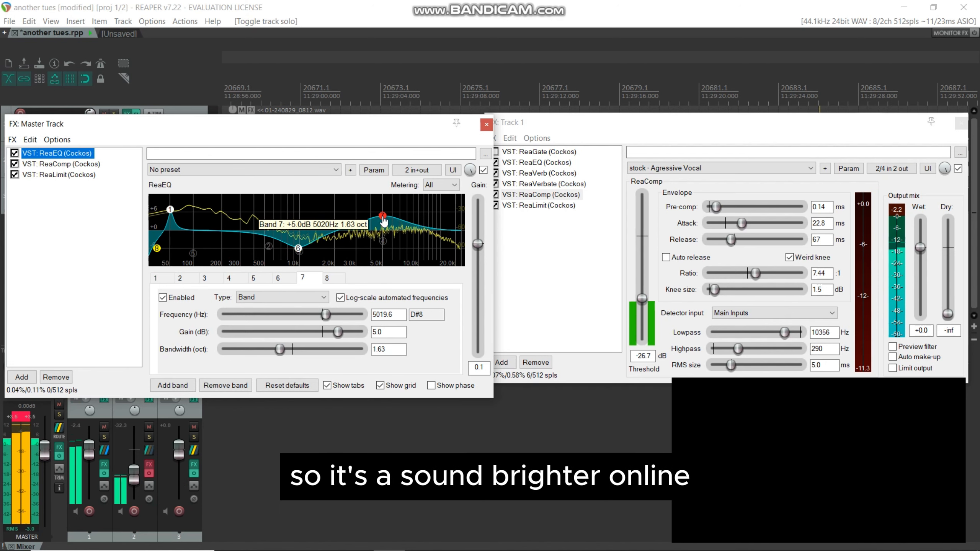
# Step: Show ReaEQ in track 1's effects chain and compare the track with all its effects bypassed and re-enabled
pyautogui.click(535, 287)
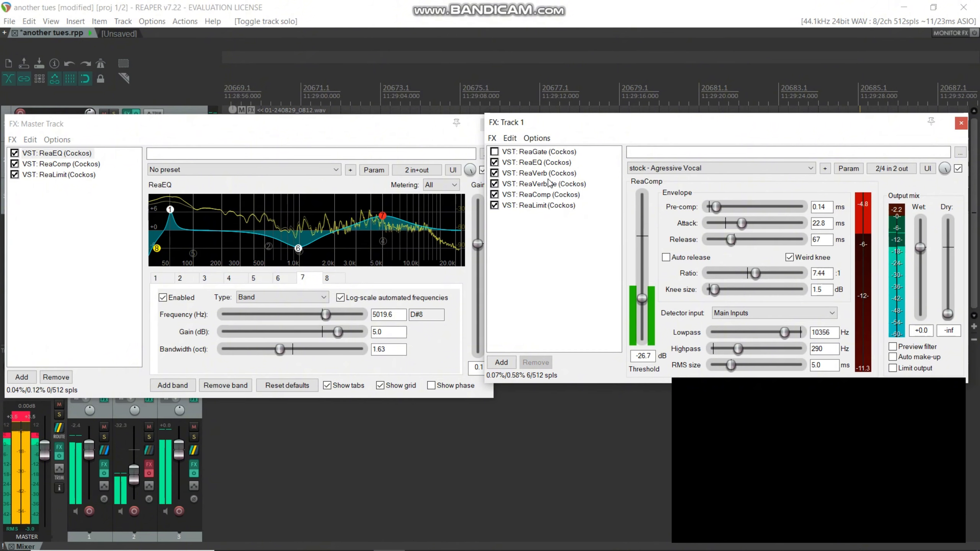
pyautogui.click(540, 162)
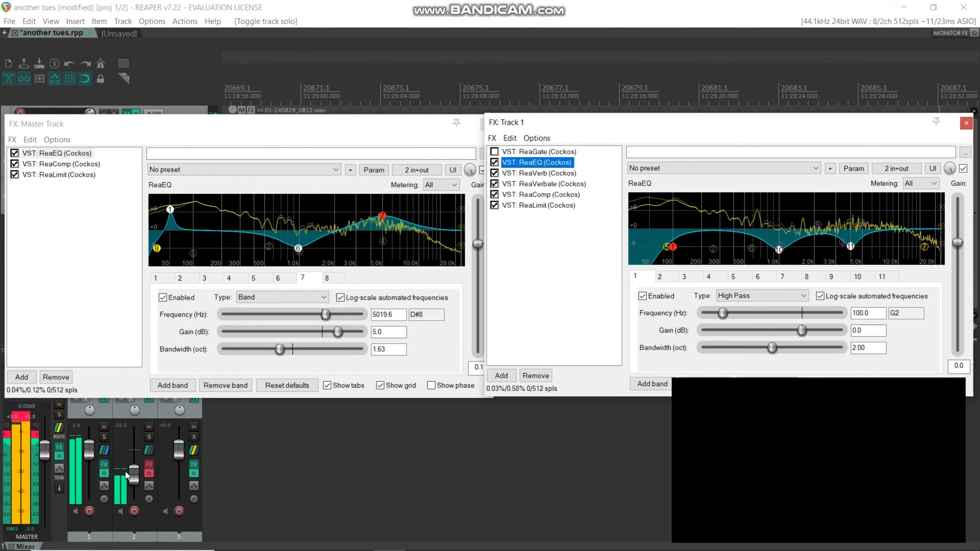
pyautogui.click(107, 473)
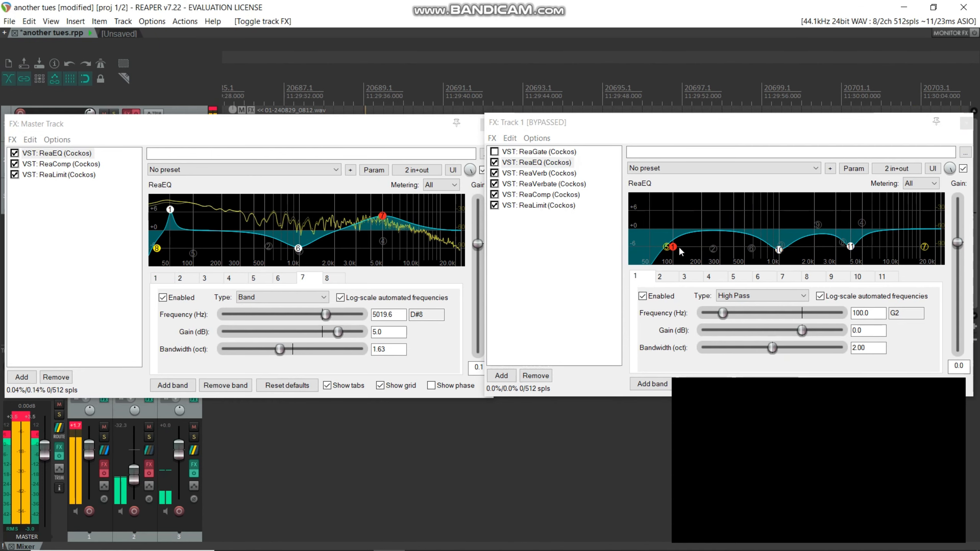
pyautogui.click(105, 473)
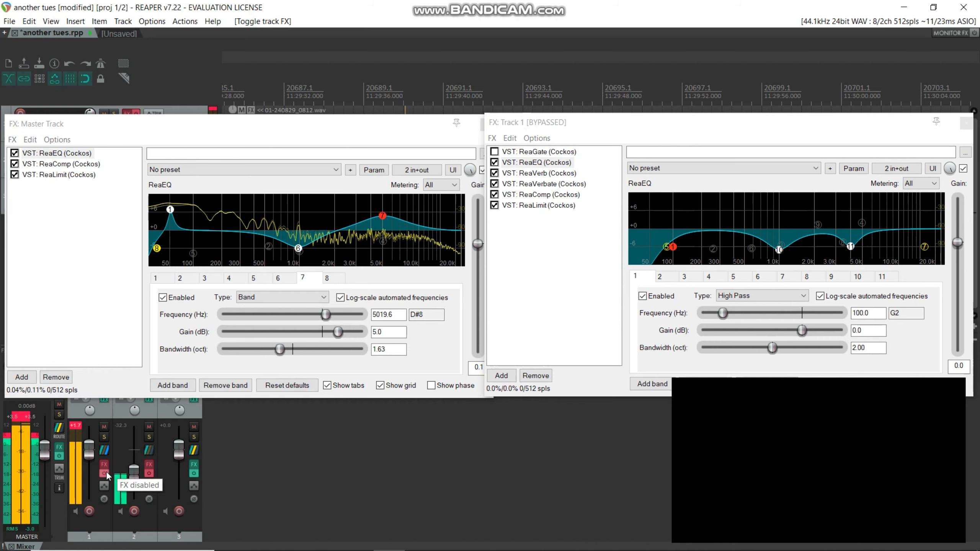
pyautogui.click(77, 426)
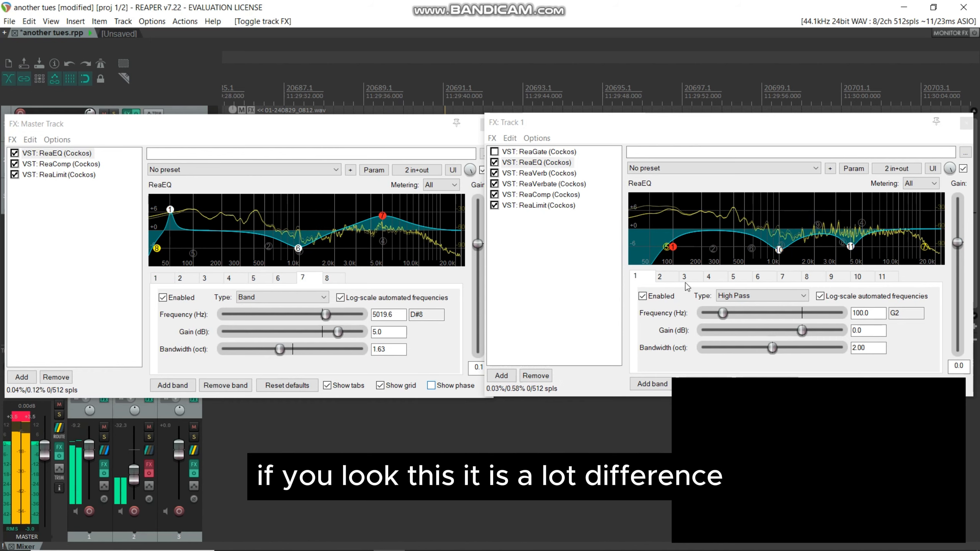
# Step: Examine the settings of bands 10 and 11 in track 1's ReaEQ
pyautogui.click(779, 249)
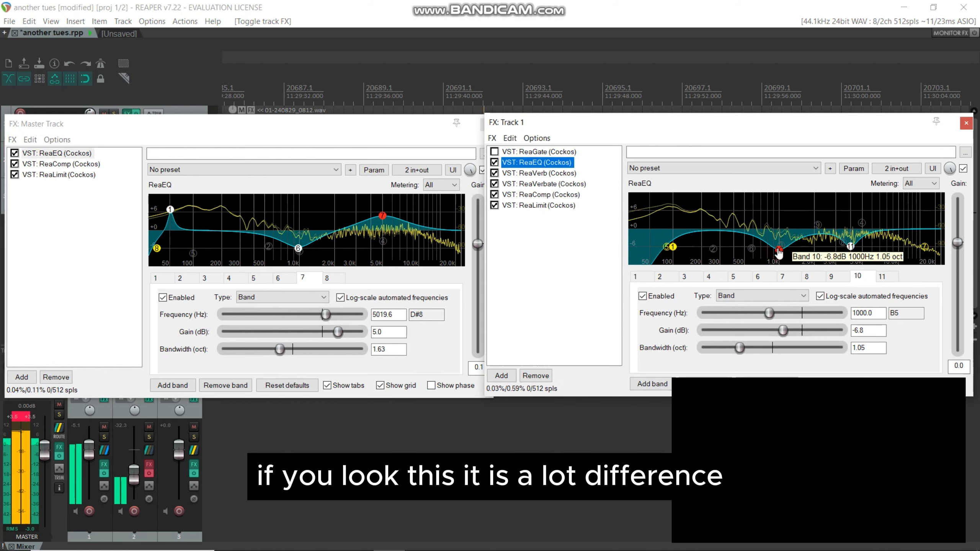
pyautogui.click(851, 247)
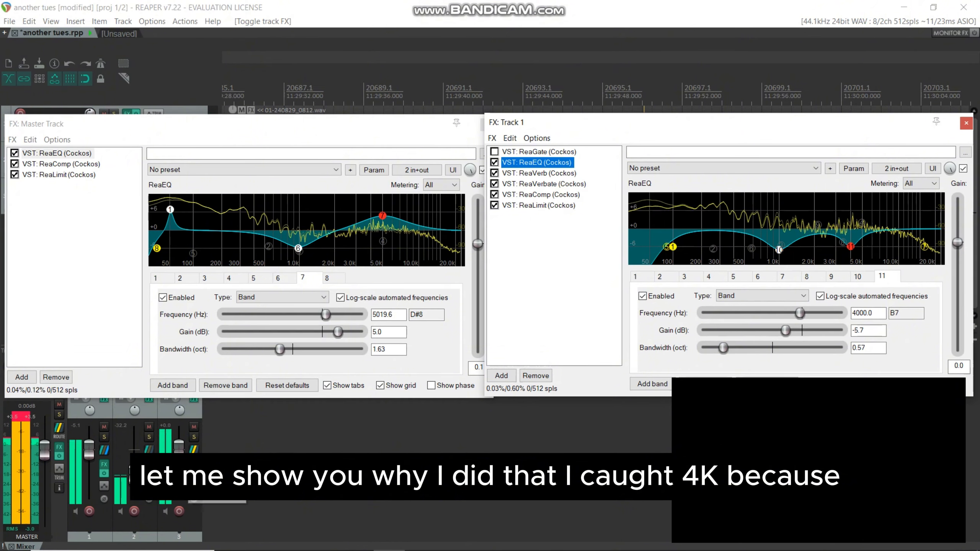
# Step: Open track 3's effects chain with ReaGate displayed and solo the drum kick track
pyautogui.click(194, 464)
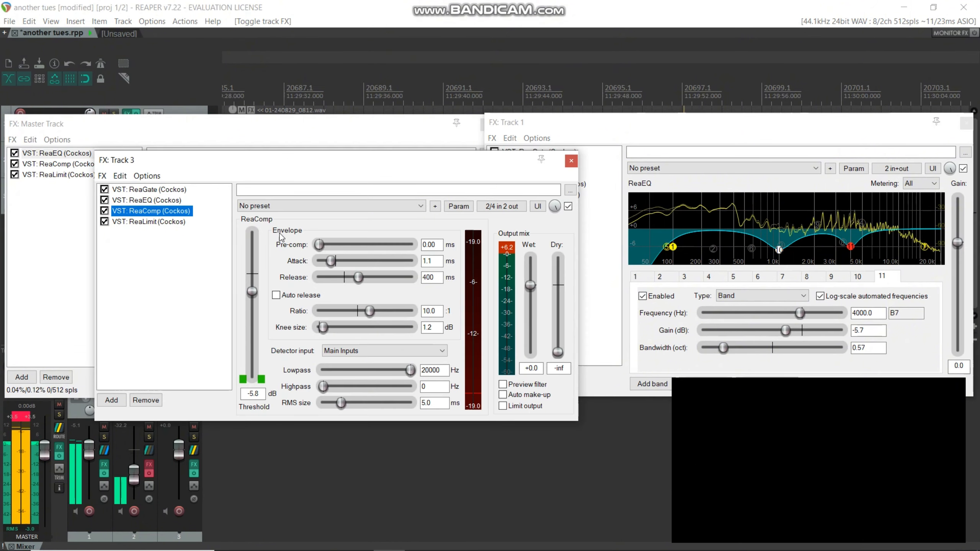
pyautogui.click(162, 189)
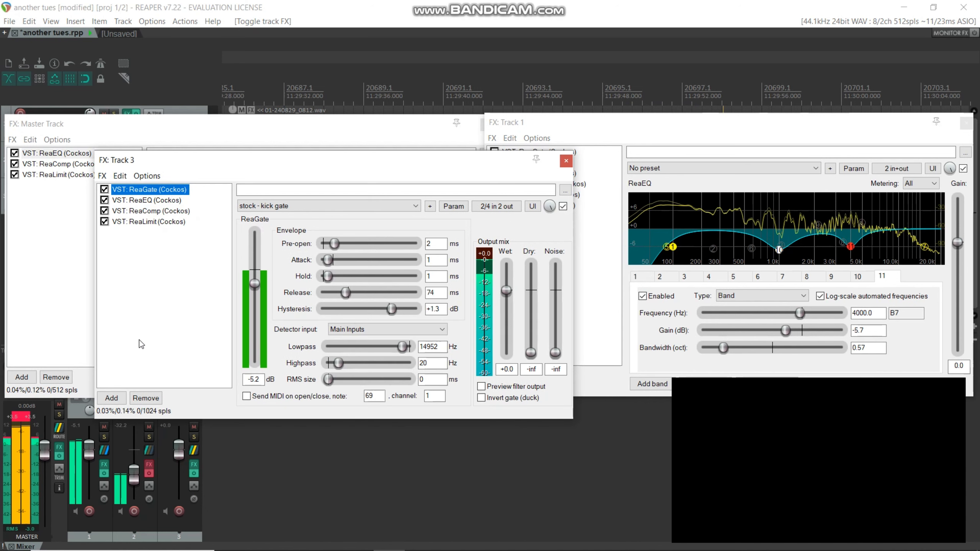
pyautogui.click(194, 438)
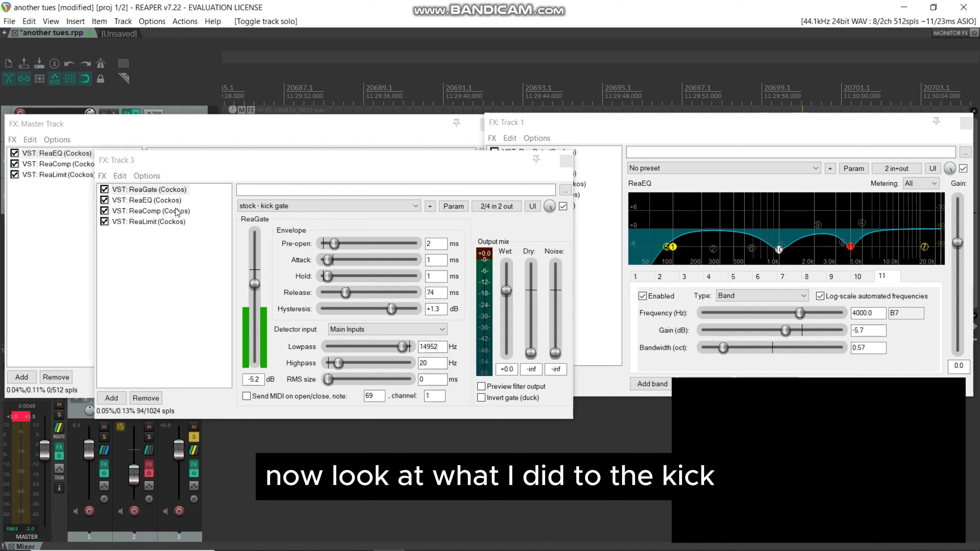
# Step: Move track 1's effects window off the timeline, then set a short time selection over the kick hits near measure 20698 and play it
pyautogui.moveTo(596, 124); pyautogui.dragTo(611, 279)
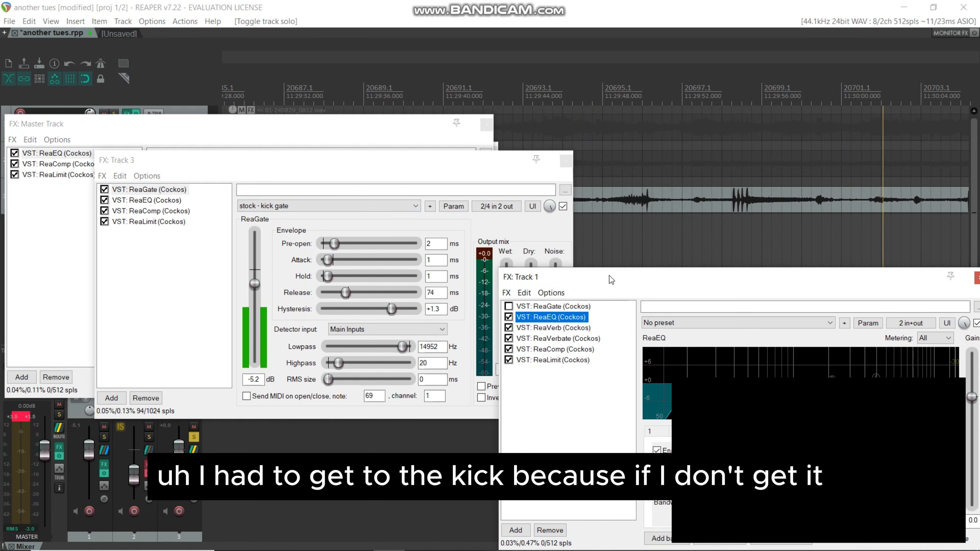
pyautogui.click(732, 101)
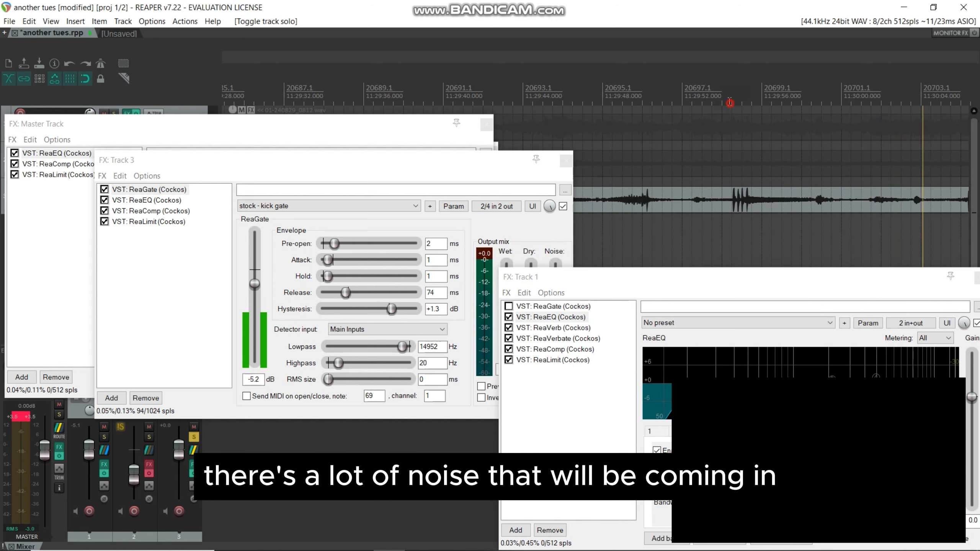
pyautogui.moveTo(732, 102); pyautogui.dragTo(751, 103)
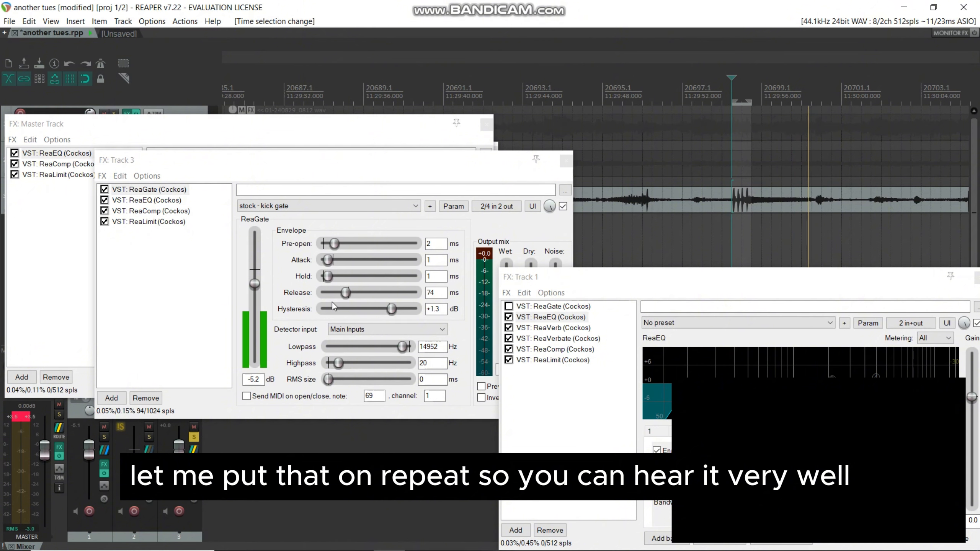
pyautogui.press('space')
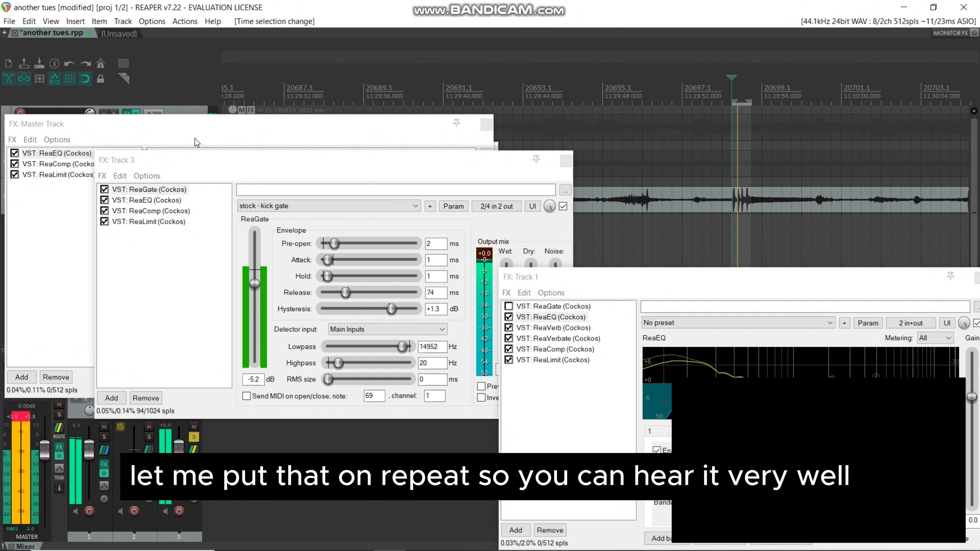
# Step: Move the master effects and track 1 ReaLimit windows clear of the transport and enable repeat playback
pyautogui.moveTo(155, 125); pyautogui.dragTo(269, 33)
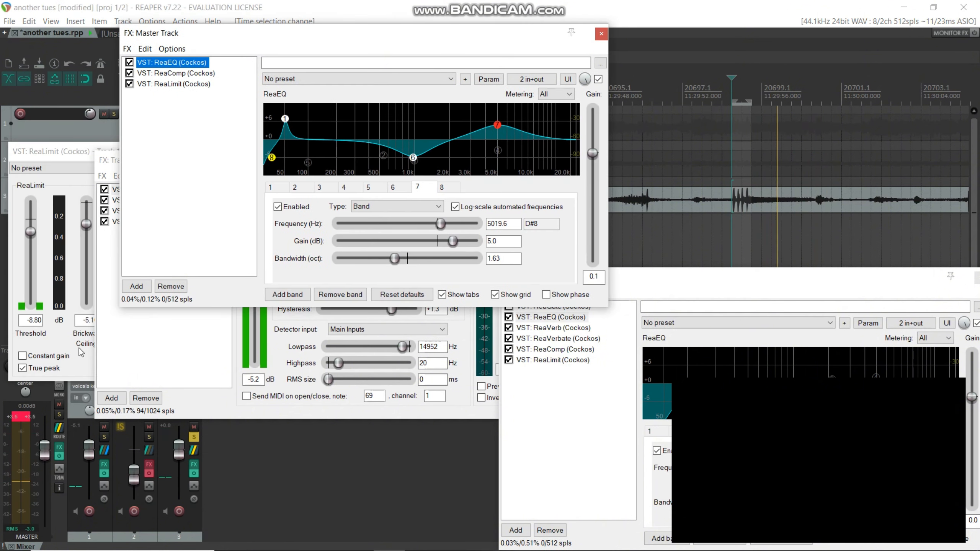
pyautogui.moveTo(72, 154); pyautogui.dragTo(96, 78)
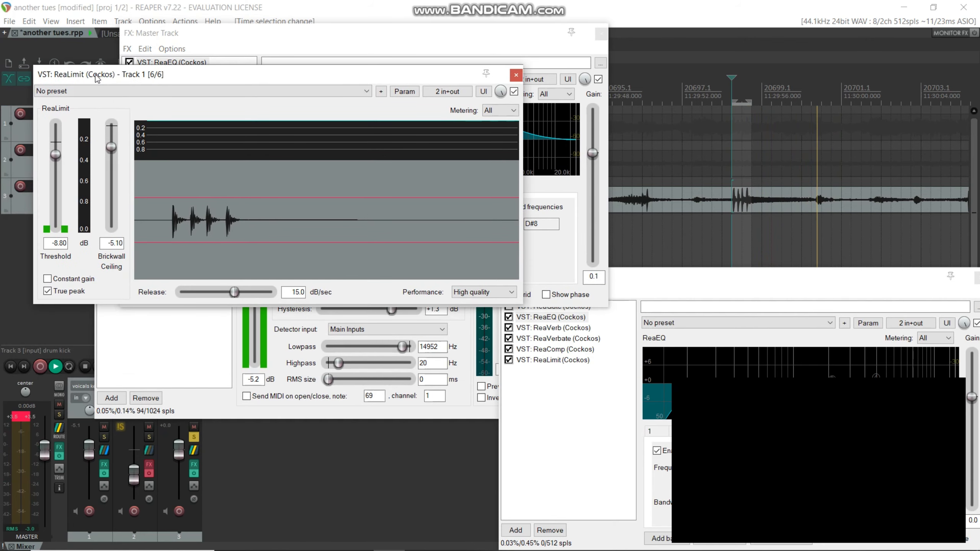
pyautogui.click(67, 368)
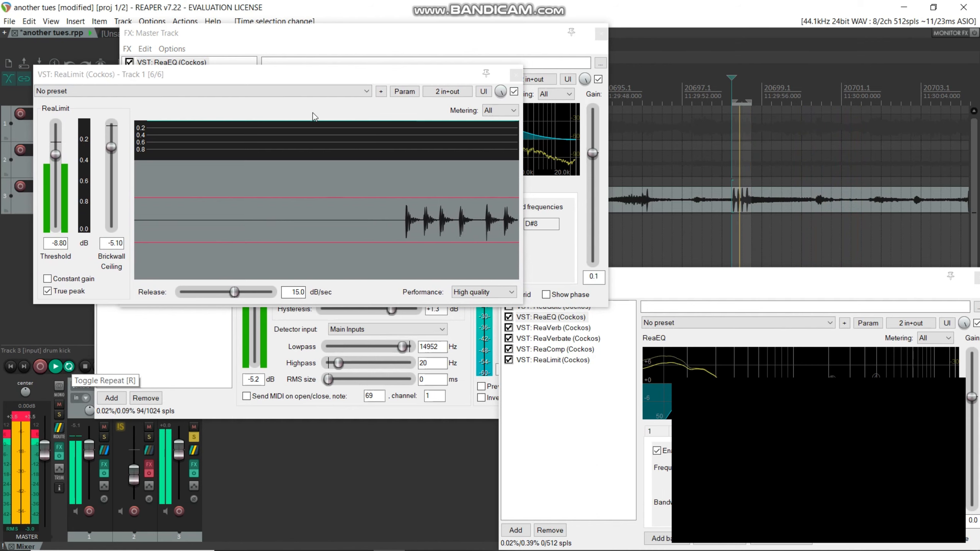
# Step: Bring track 3's effects chain to the front and compare the looped kick with ReaGate bypassed and re-enabled
pyautogui.click(380, 32)
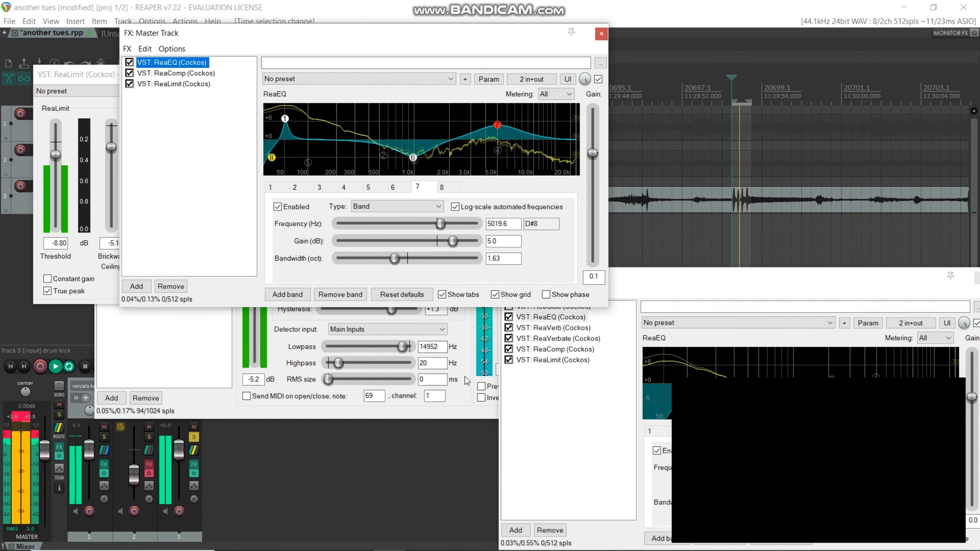
pyautogui.click(571, 467)
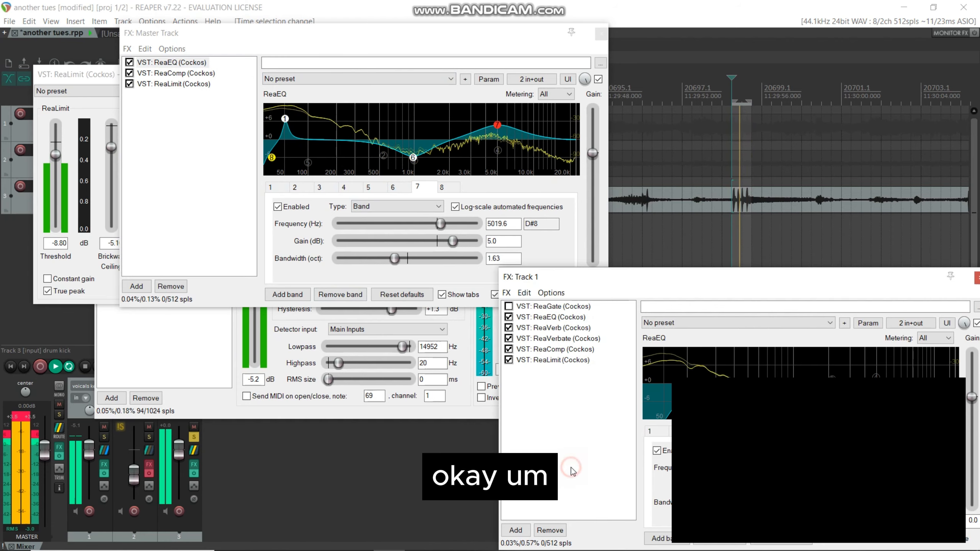
pyautogui.click(223, 390)
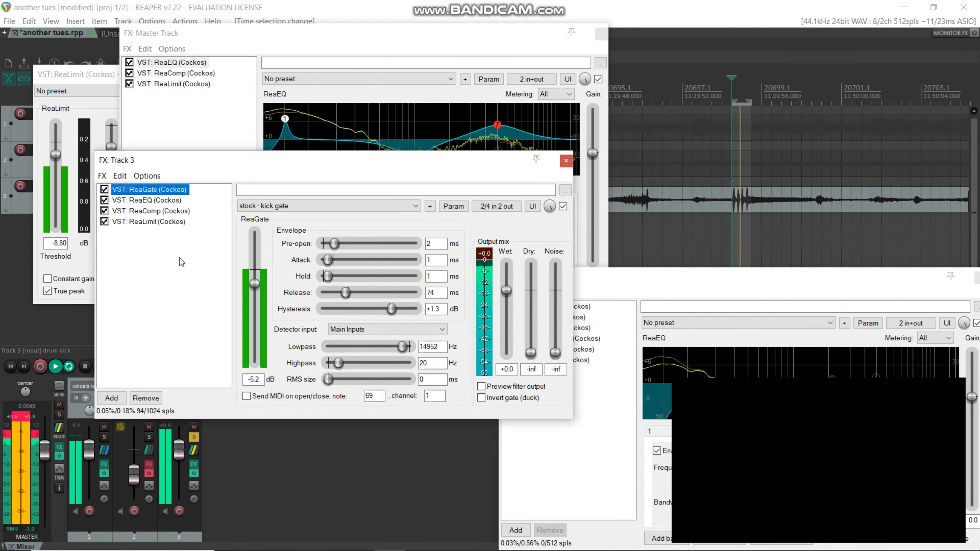
pyautogui.click(105, 190)
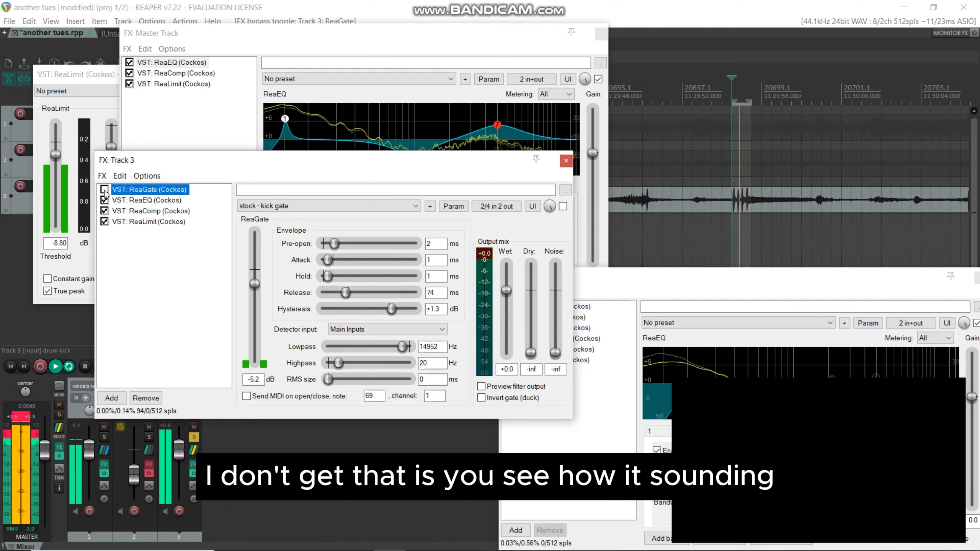
pyautogui.click(104, 190)
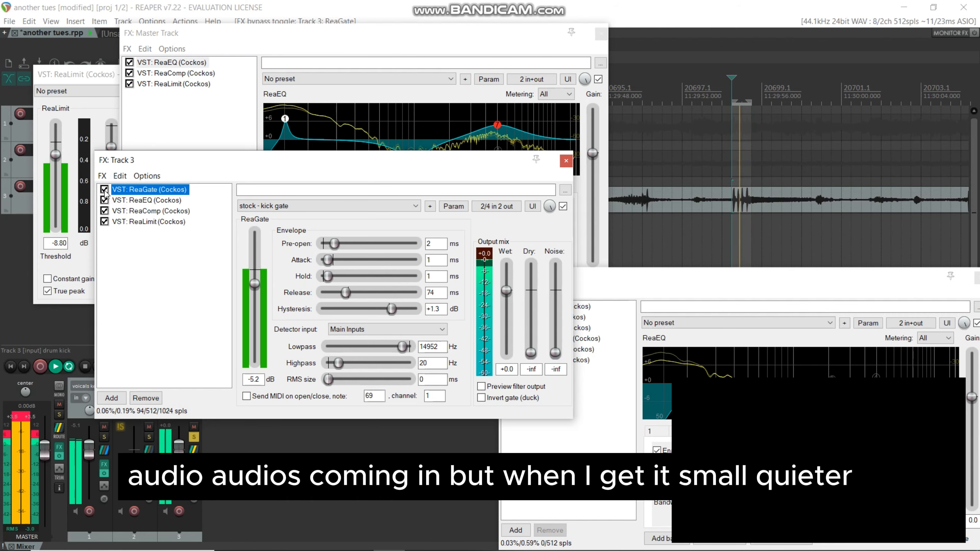
pyautogui.click(255, 284)
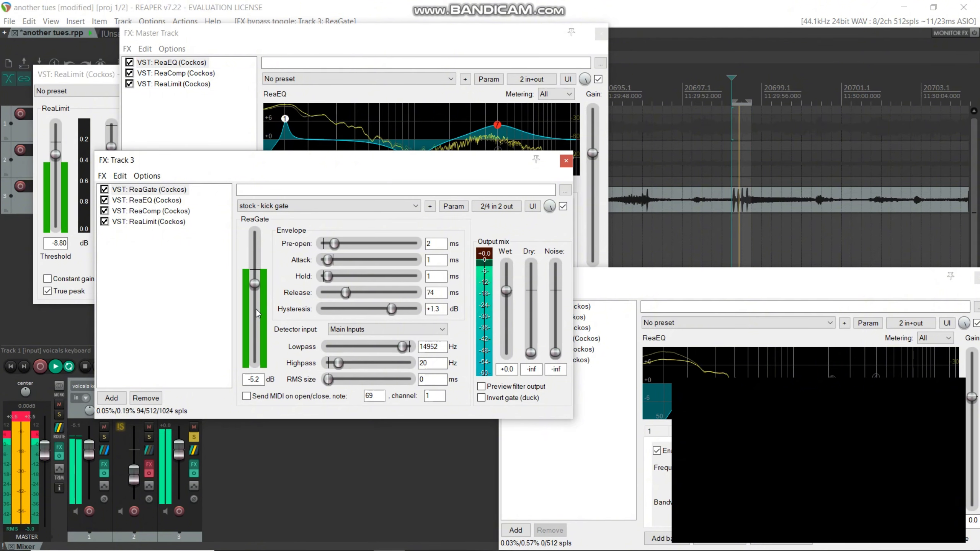
# Step: Show track 3's ReaEQ, compare the kick with band 4 disabled and re-enabled, and examine band 5
pyautogui.click(155, 200)
pyautogui.moveTo(369, 303)
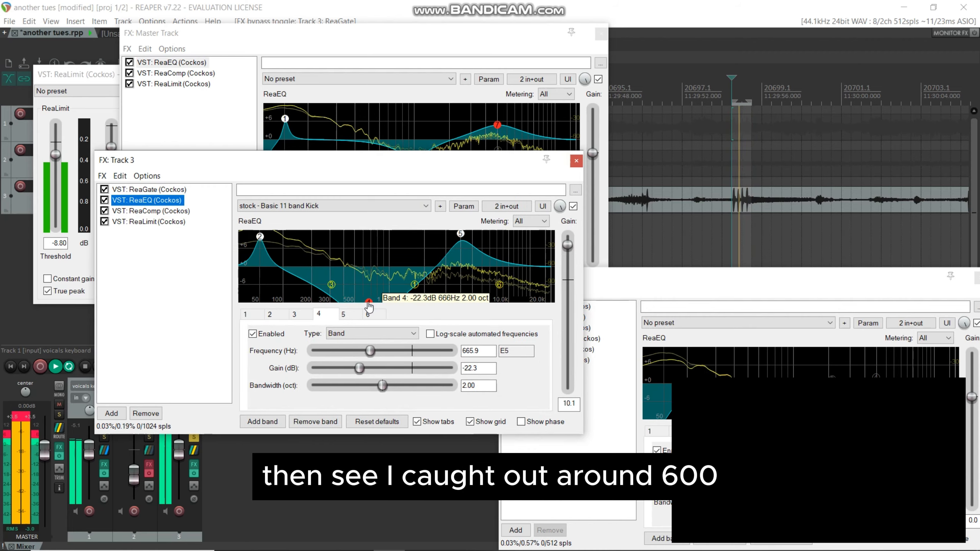
pyautogui.rightClick(370, 304)
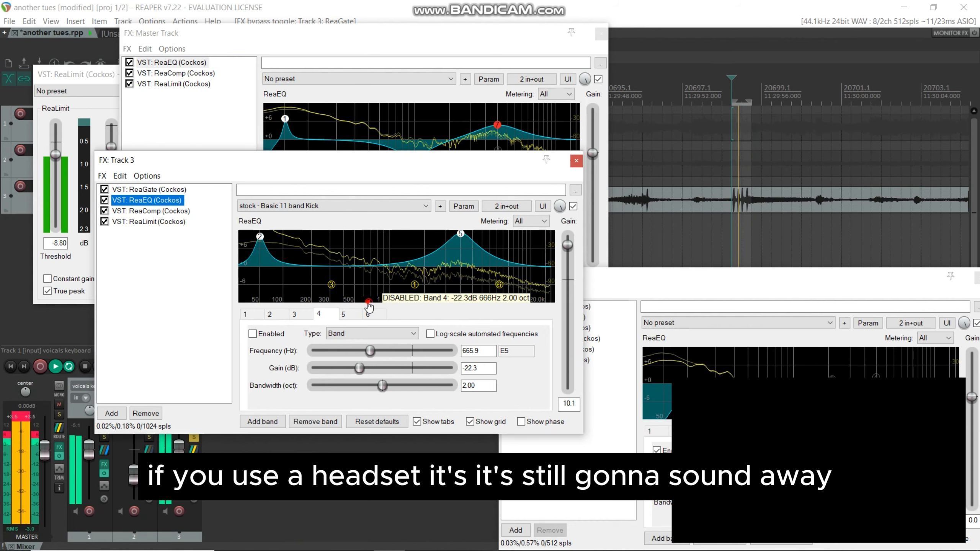
pyautogui.rightClick(369, 304)
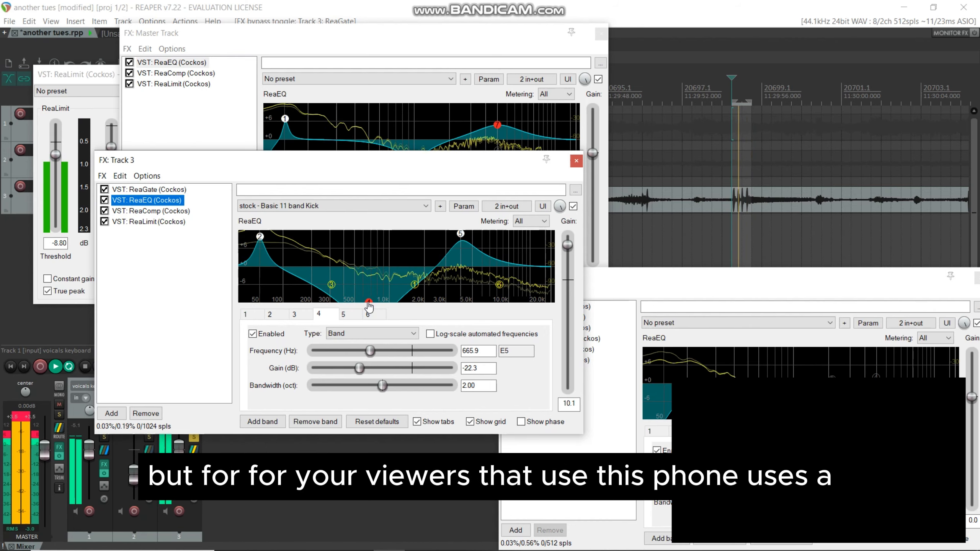
pyautogui.click(460, 237)
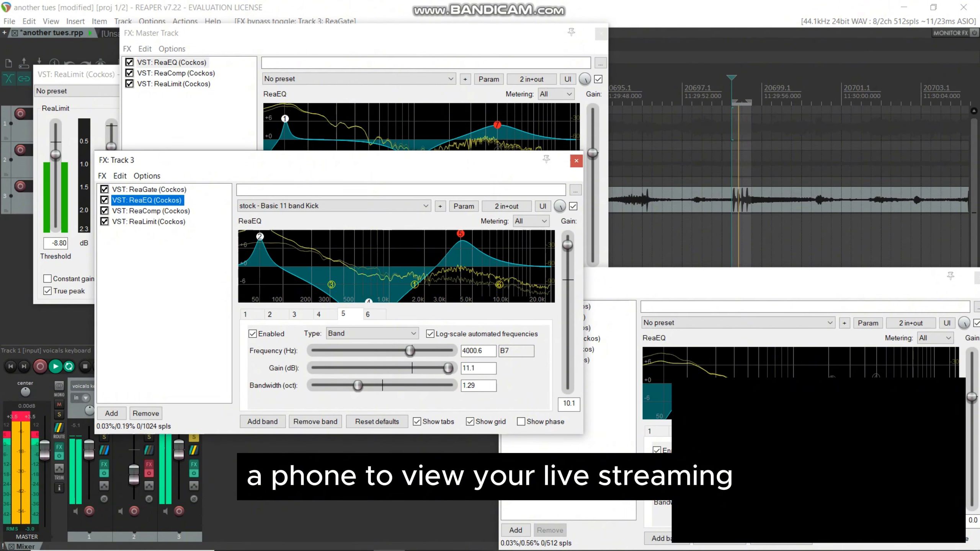
pyautogui.click(567, 476)
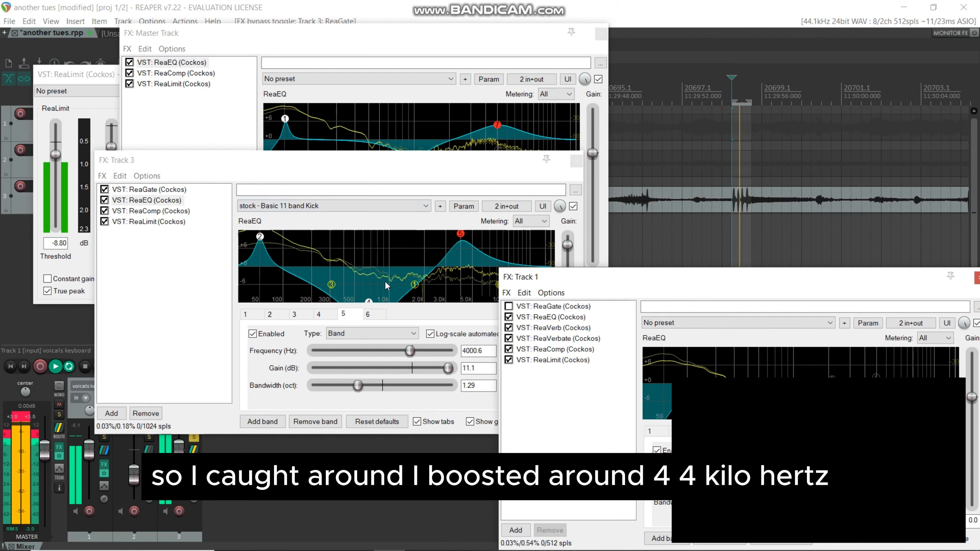
# Step: Open track 3's ReaLimit in its own floating window and display ReaComp in the track's effects chain
pyautogui.click(151, 211)
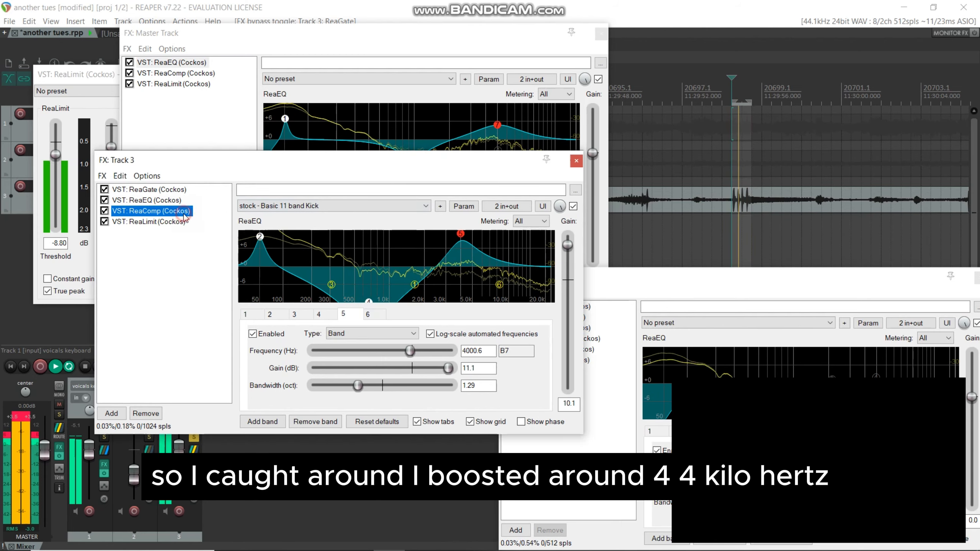
pyautogui.doubleClick(159, 221)
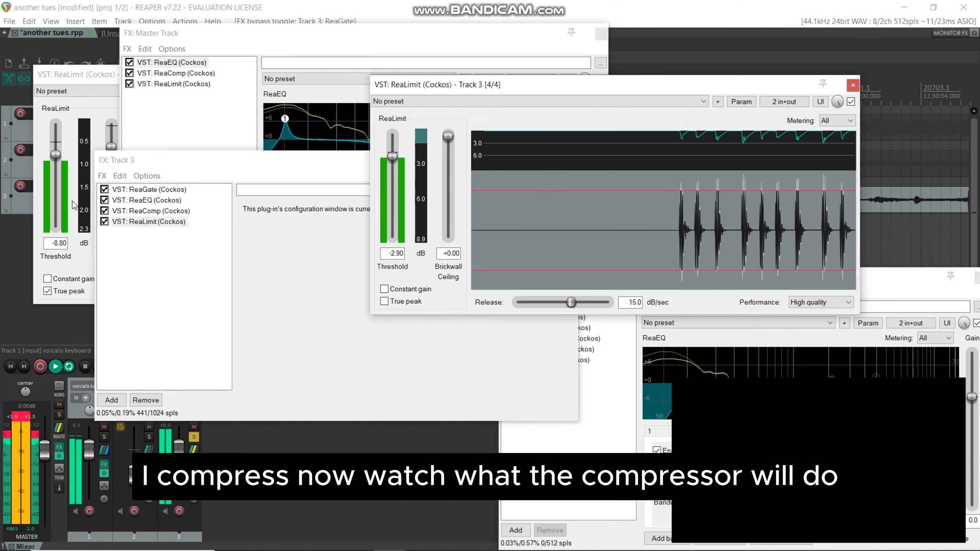
pyautogui.click(147, 212)
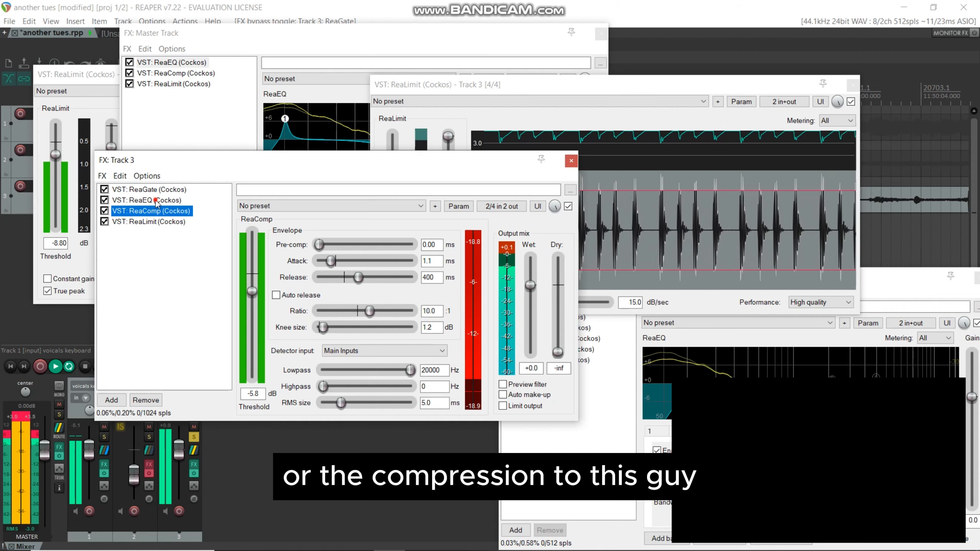
# Step: Revisit track 3's ReaEQ, and compare ReaLimit's waveform with ReaComp bypassed and re-enabled
pyautogui.click(127, 200)
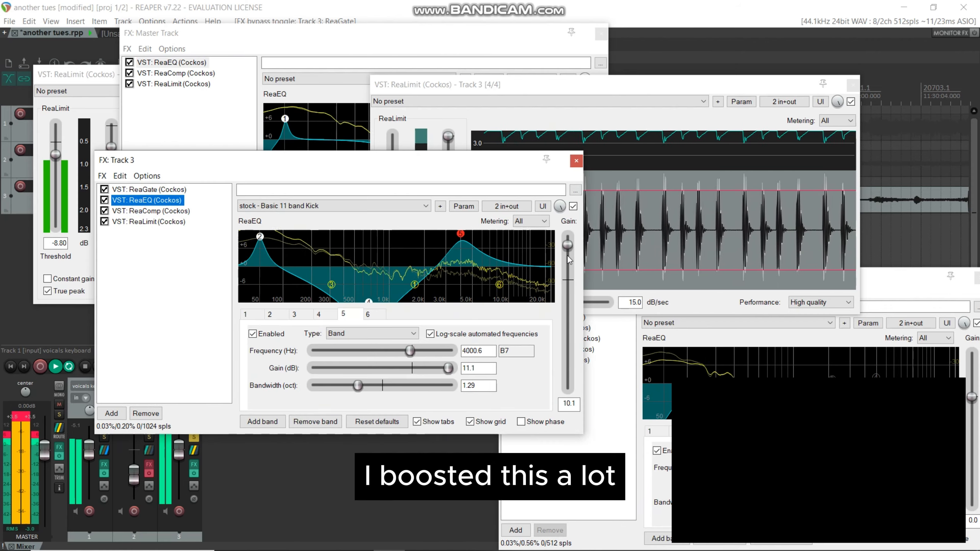
pyautogui.click(149, 211)
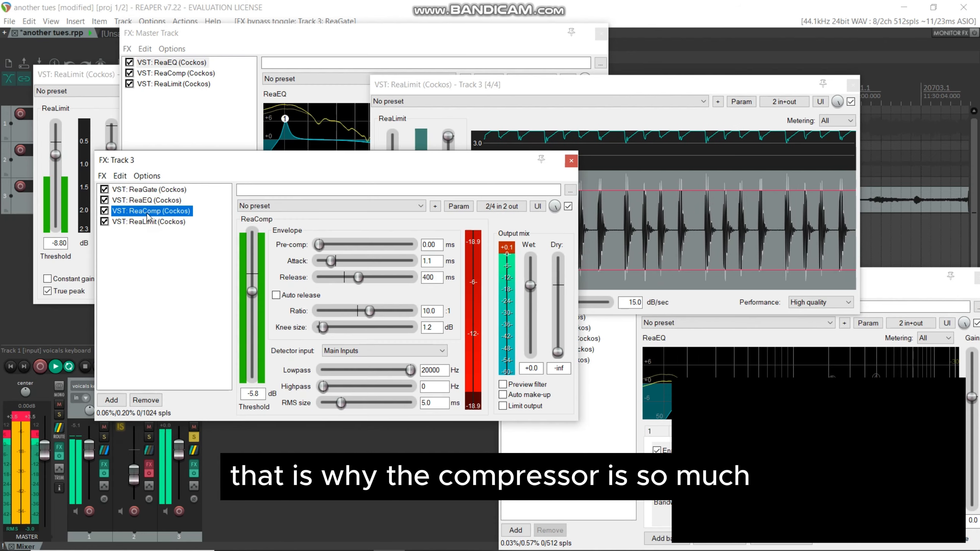
pyautogui.click(105, 211)
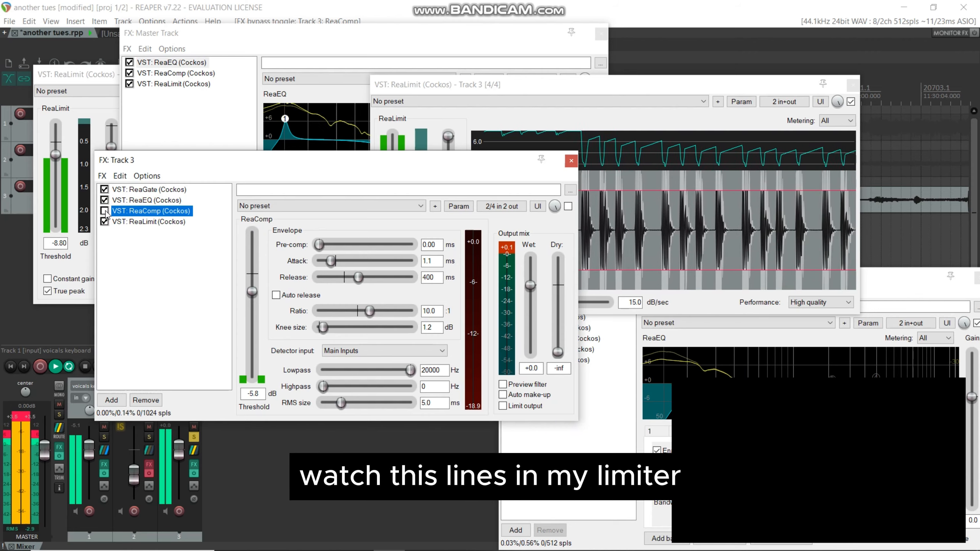
pyautogui.click(104, 211)
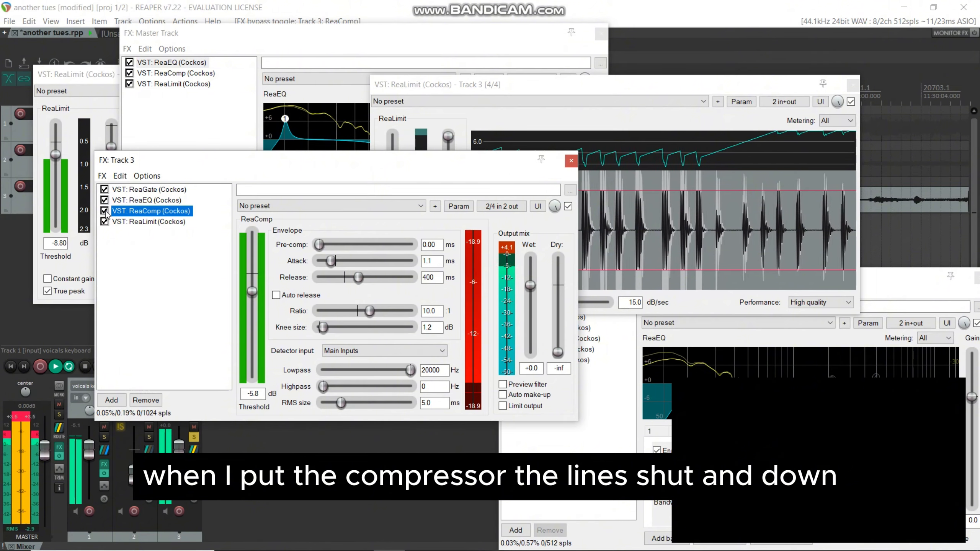
# Step: Compare the looped kick and ReaLimit's waveform on track 3 with ReaComp bypassed and re-enabled twice
pyautogui.click(104, 211)
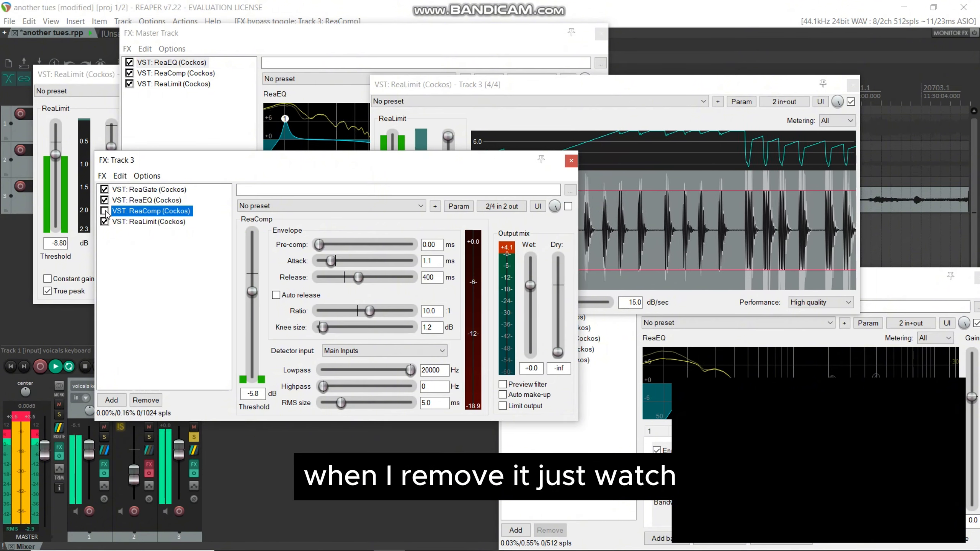
pyautogui.click(104, 211)
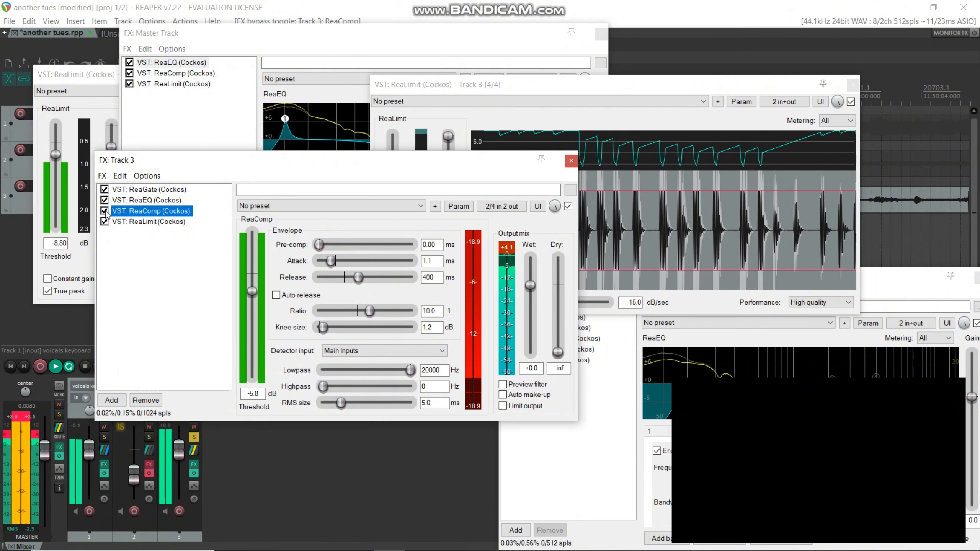
pyautogui.click(104, 211)
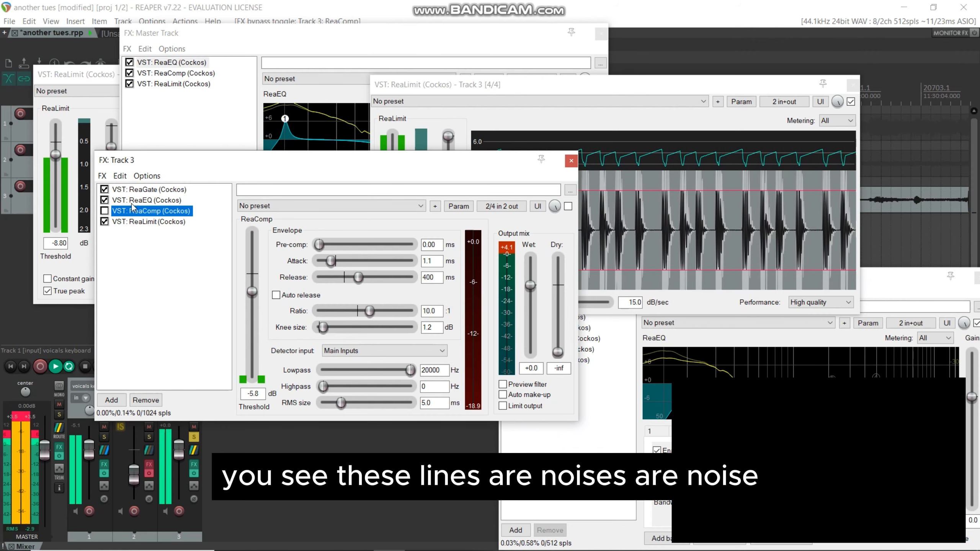
pyautogui.click(104, 211)
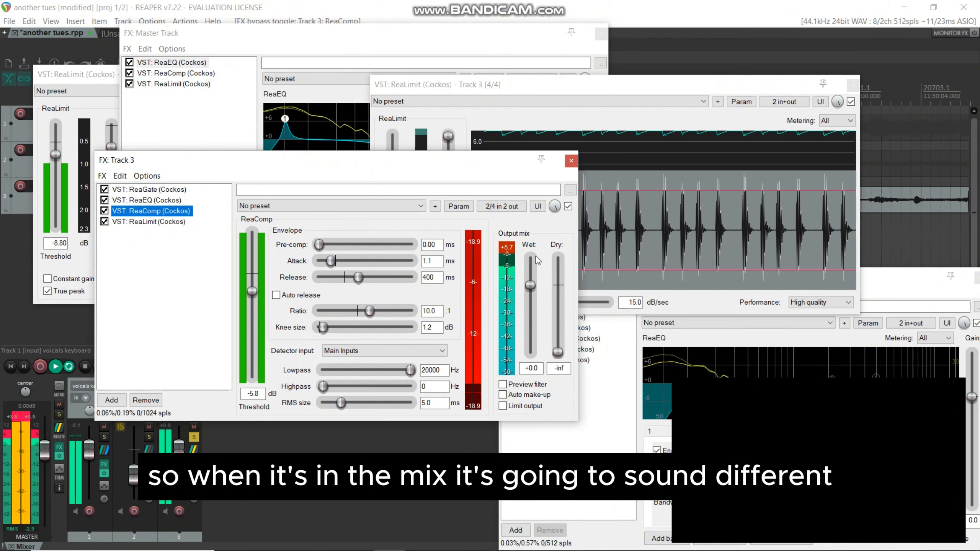
# Step: Turn off repeat playback, and close track 3's floating ReaLimit window and track 1's effects chain
pyautogui.click(69, 367)
pyautogui.click(853, 86)
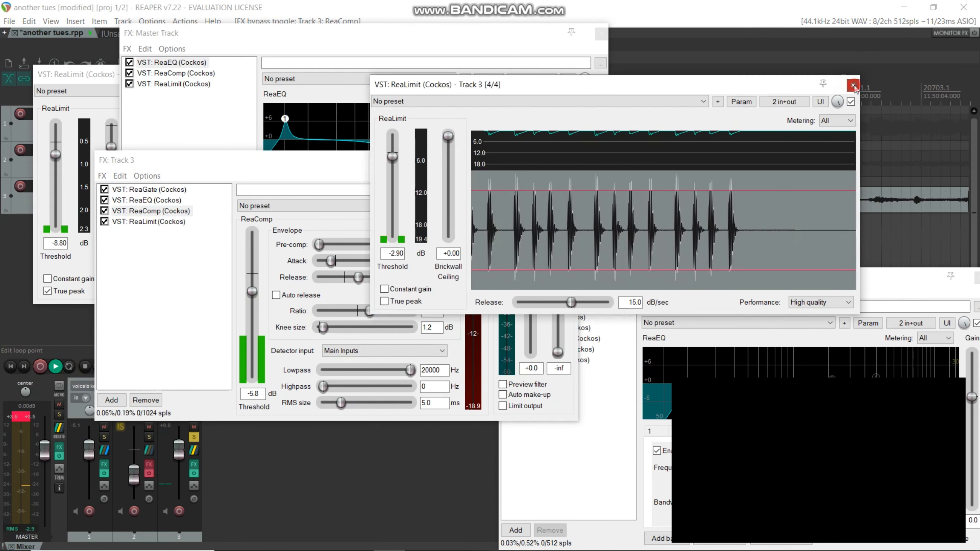
pyautogui.click(978, 278)
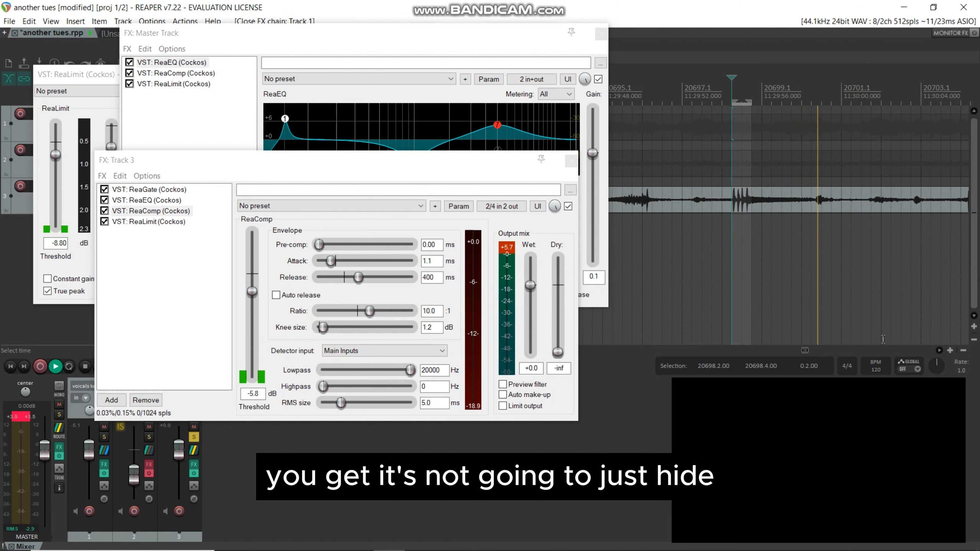
# Step: Play from measure 20704.1, just before the next kick hits, and unsolo track 3
pyautogui.click(941, 351)
pyautogui.click(941, 351)
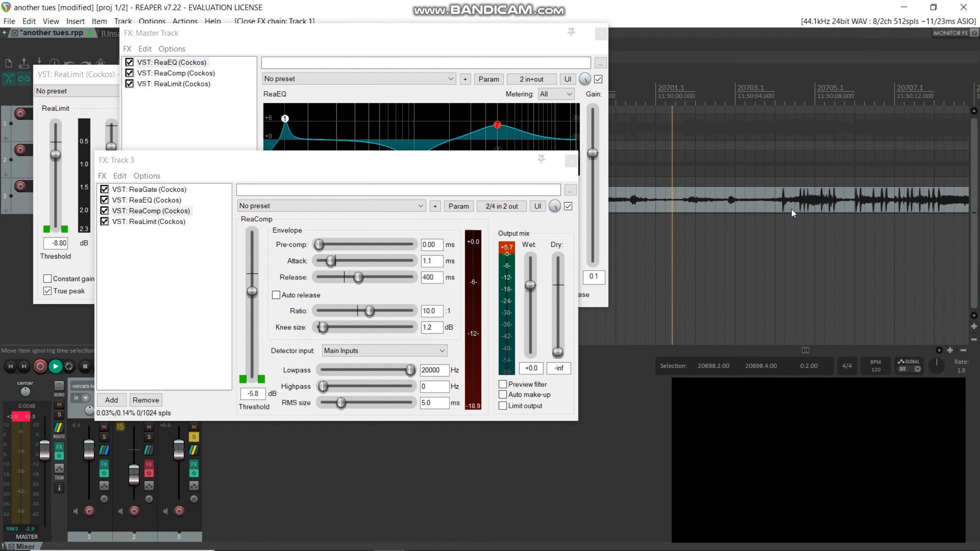
pyautogui.click(776, 93)
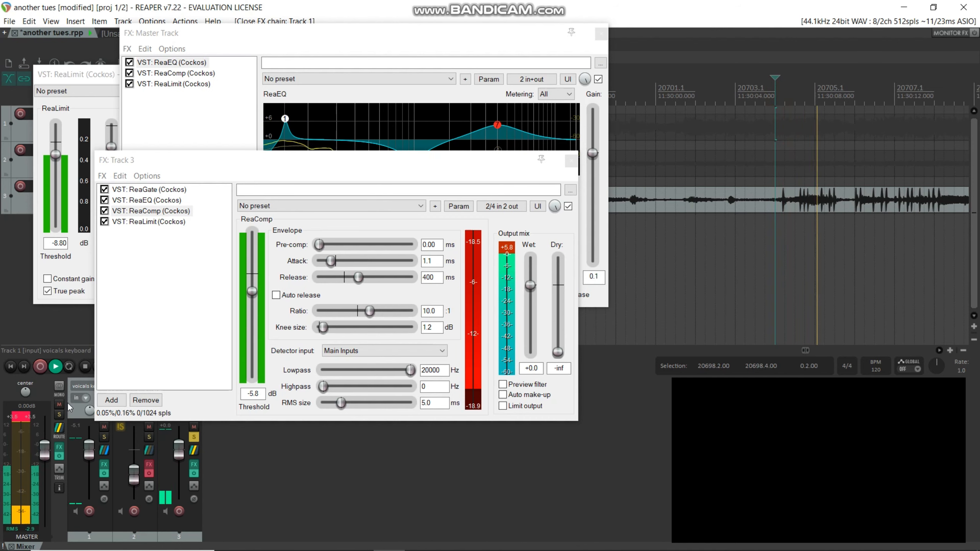
pyautogui.click(198, 439)
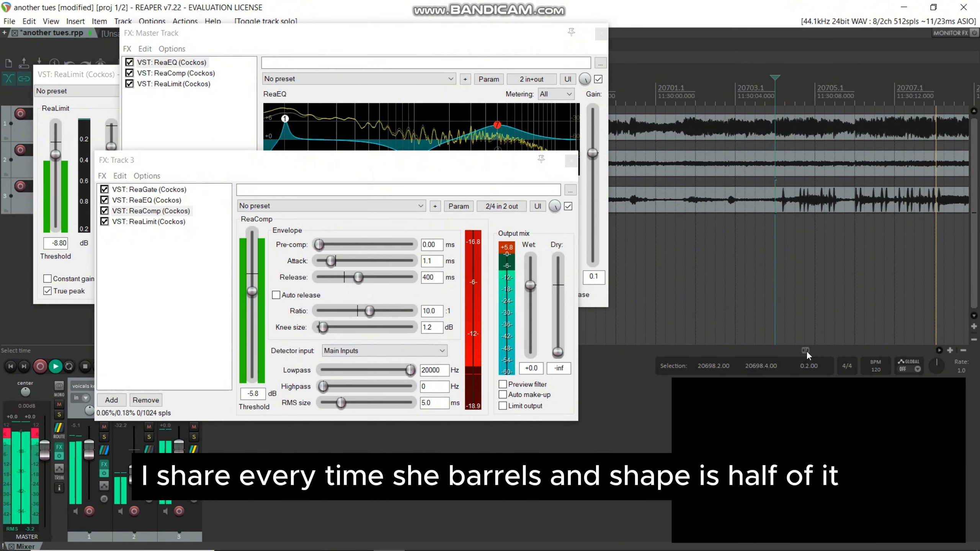
# Step: Close the master effects chain, track 1's floating ReaLimit window and track 3's effects chain
pyautogui.moveTo(806, 351); pyautogui.dragTo(890, 365)
pyautogui.click(600, 34)
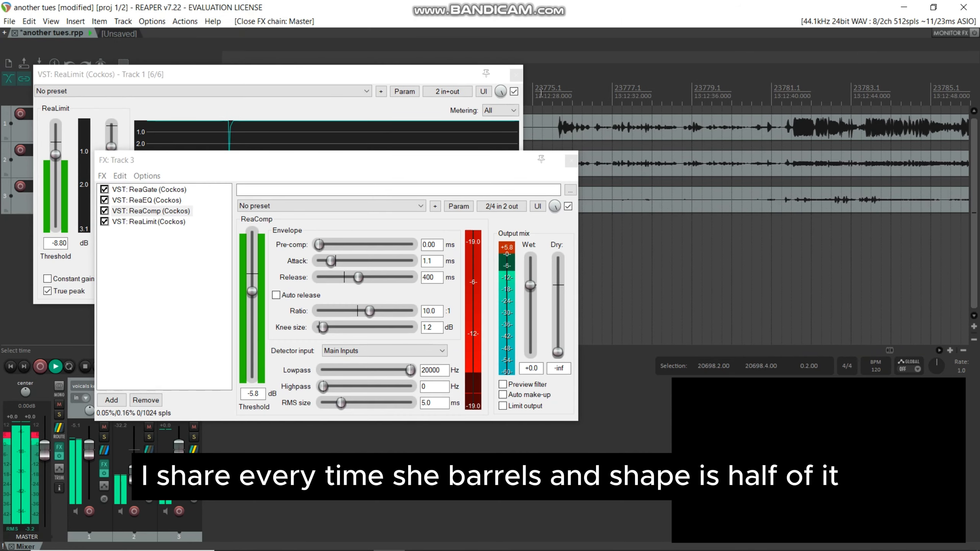
pyautogui.click(516, 75)
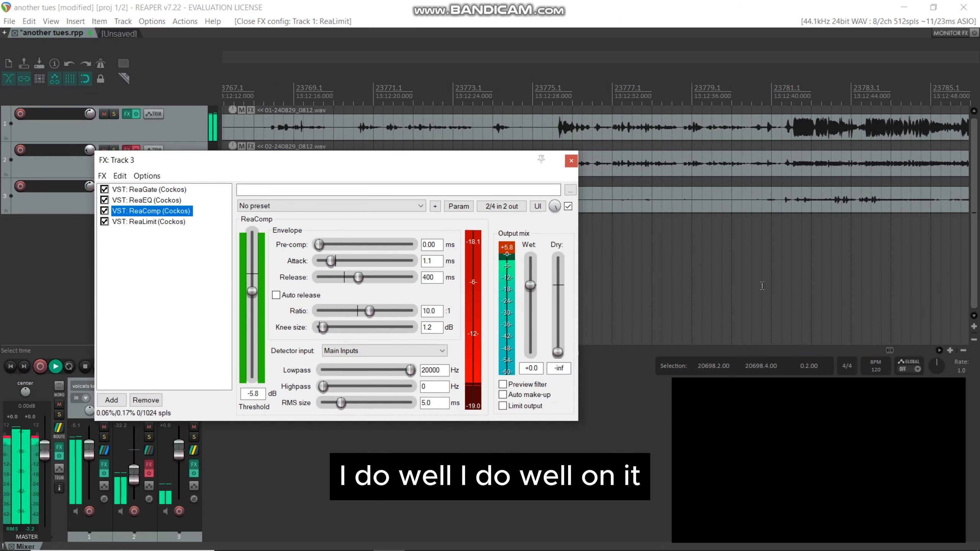
pyautogui.click(571, 160)
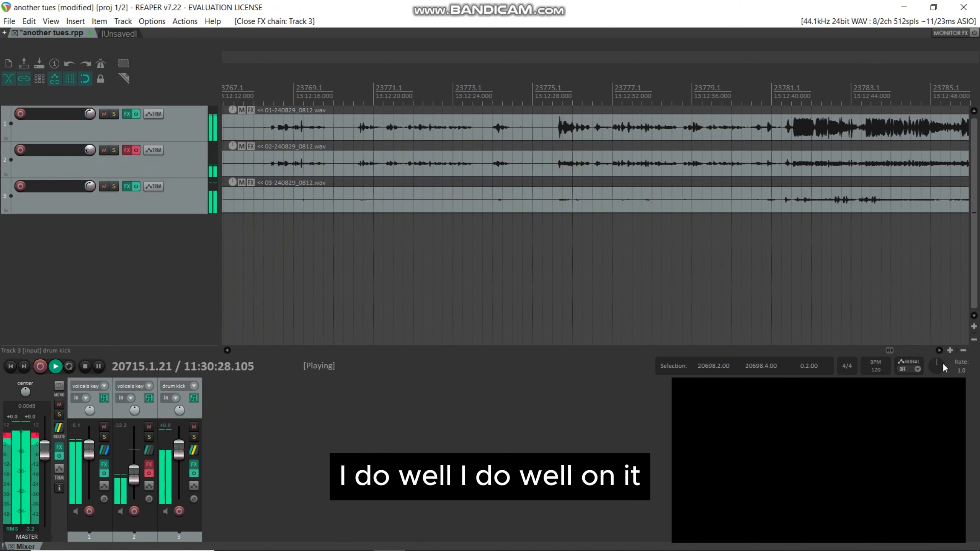
# Step: Audition the full mix from measures 23791 and 23779, and from the quieter passage at about measure 23749
pyautogui.click(941, 350)
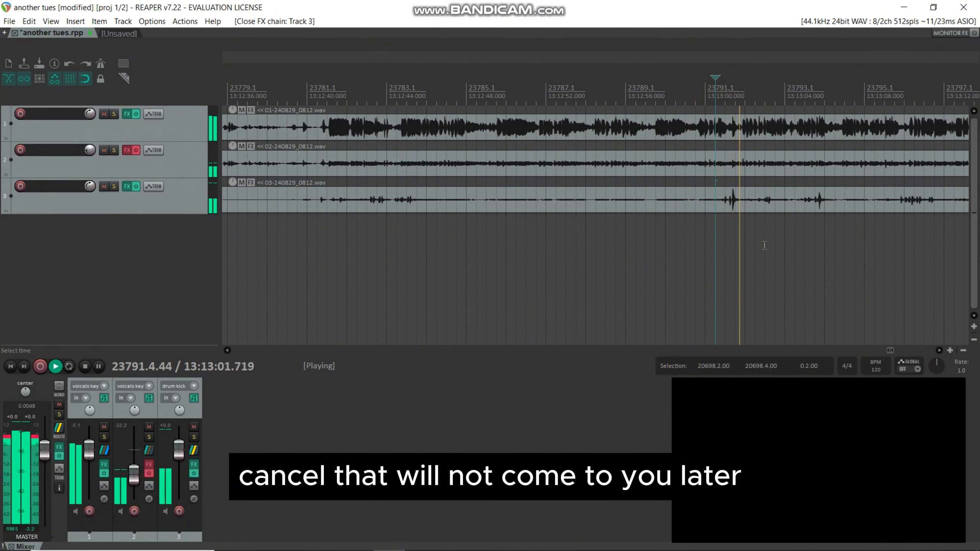
pyautogui.click(236, 155)
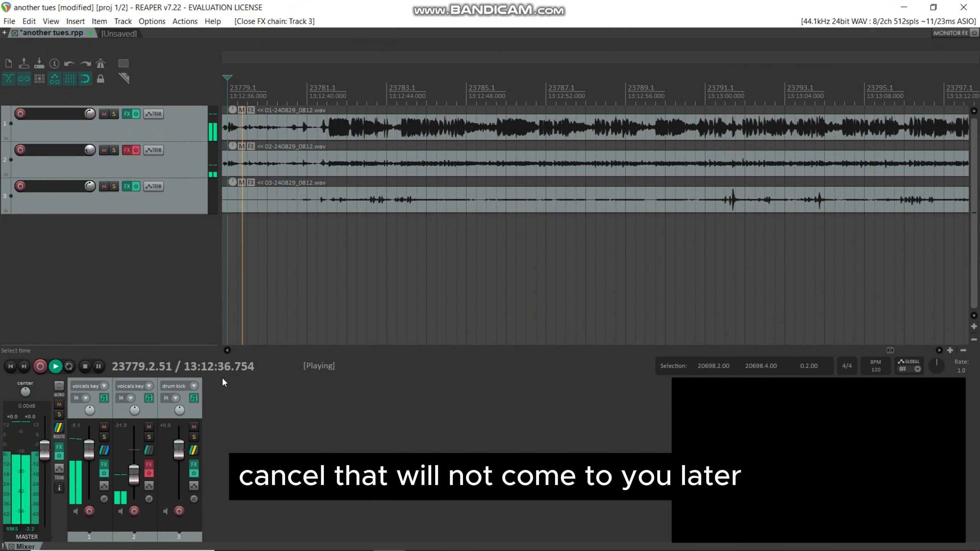
pyautogui.click(227, 350)
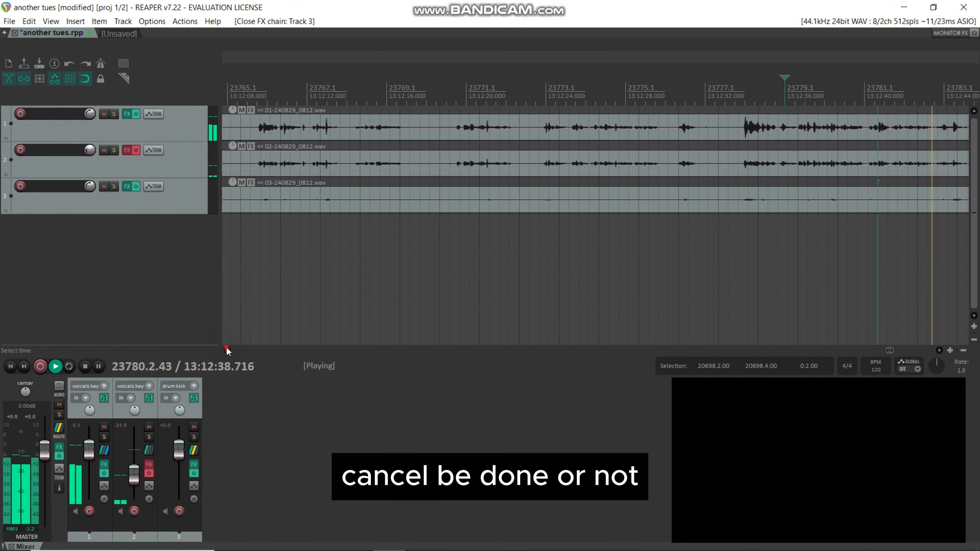
pyautogui.click(227, 350)
pyautogui.click(227, 350)
pyautogui.click(227, 350)
pyautogui.click(227, 351)
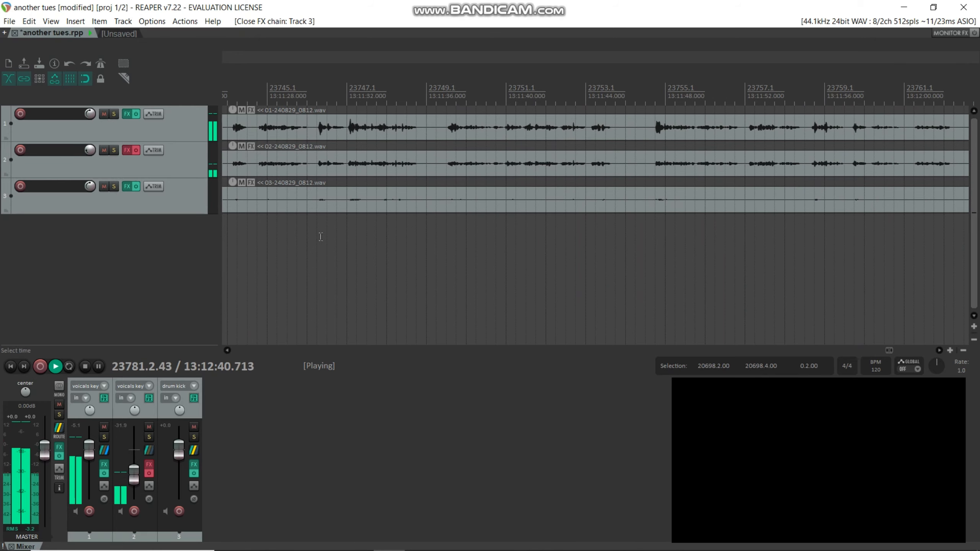
pyautogui.click(447, 94)
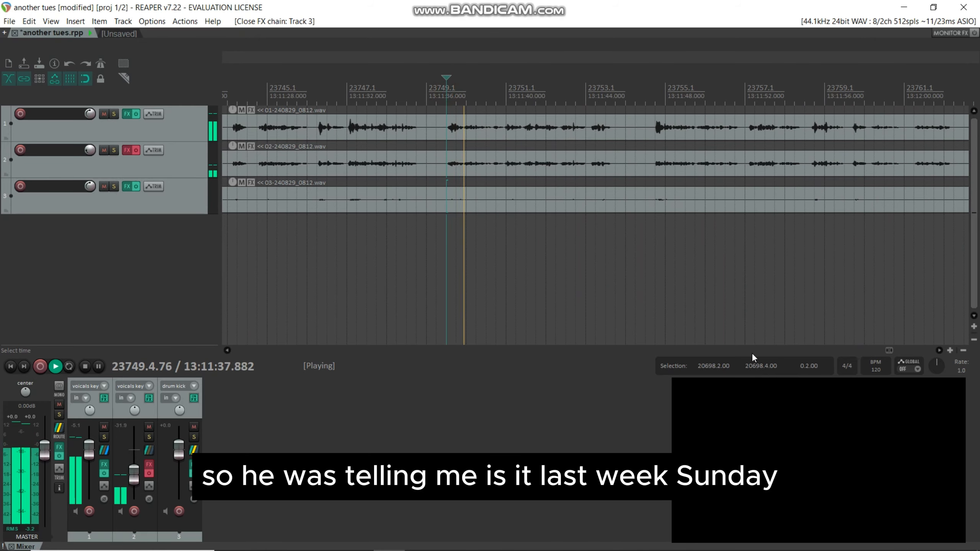
# Step: Find the later section with a steady kick pattern and play the full mix from measure 23829.1
pyautogui.click(939, 351)
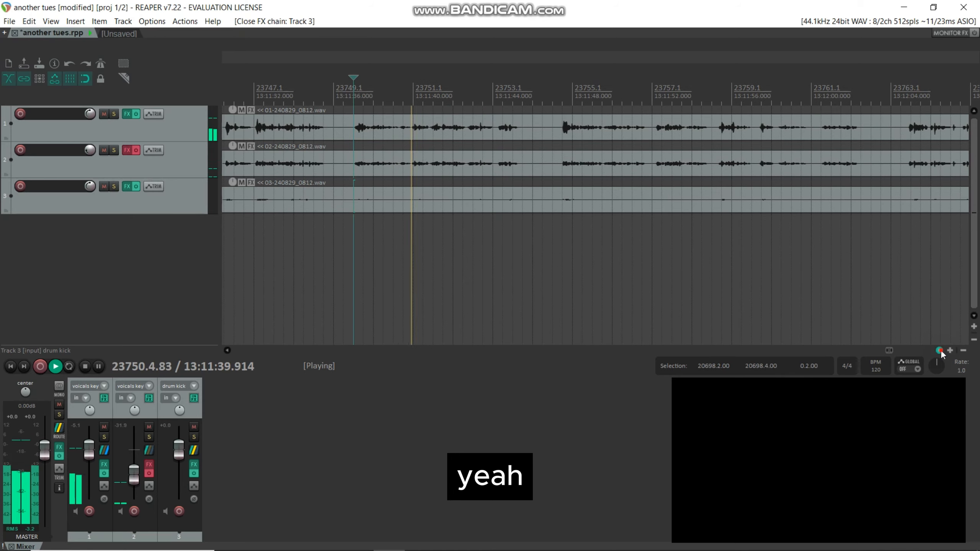
pyautogui.click(939, 350)
pyautogui.click(939, 351)
pyautogui.click(939, 350)
pyautogui.click(939, 350)
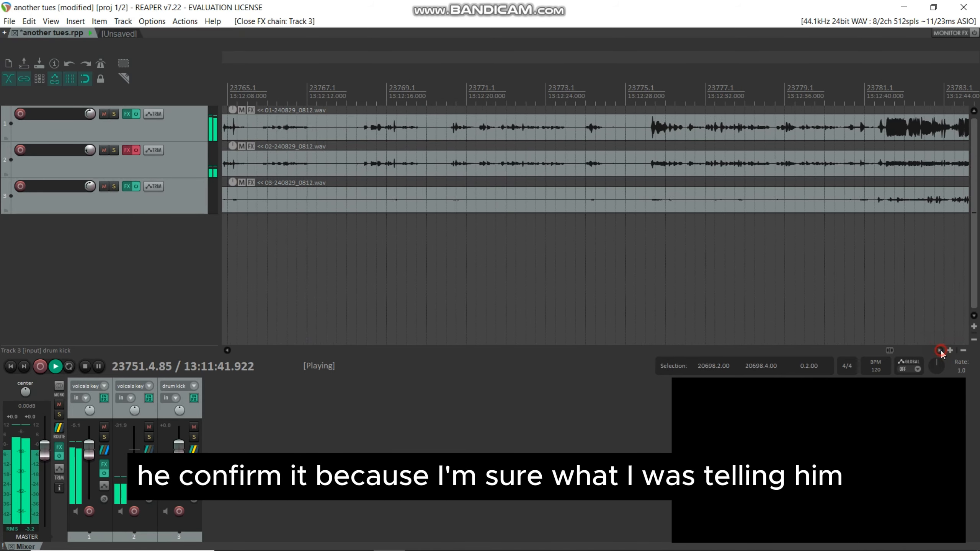
pyautogui.click(939, 351)
pyautogui.click(940, 351)
pyautogui.click(940, 350)
pyautogui.click(940, 351)
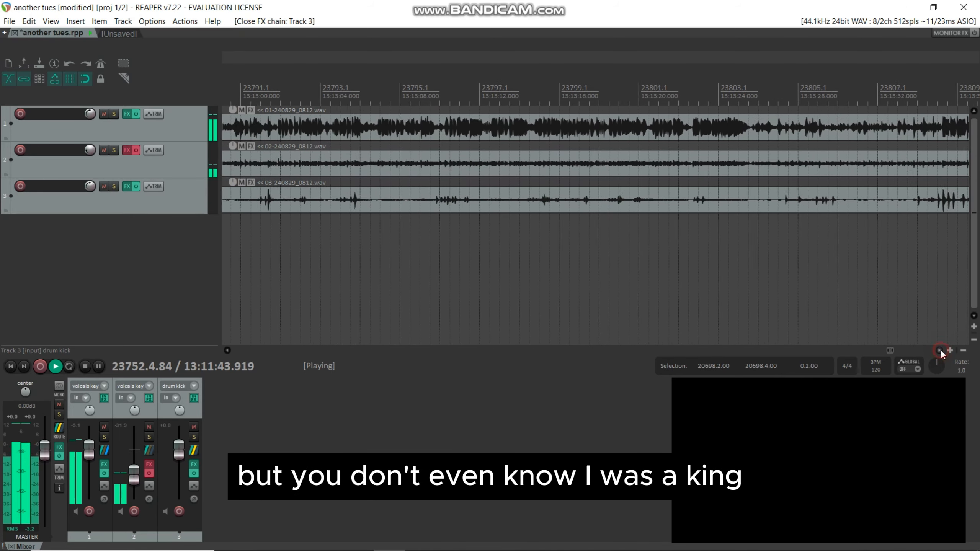
pyautogui.click(940, 351)
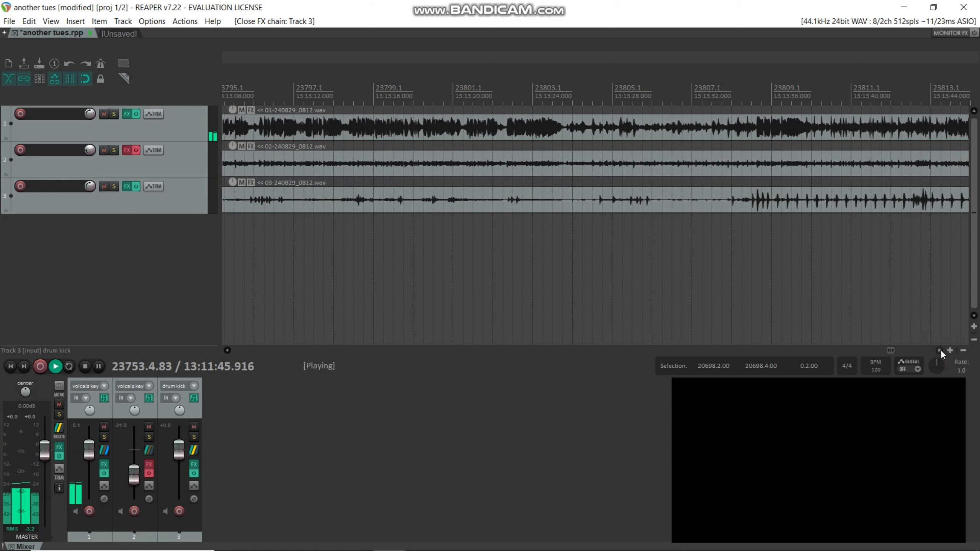
pyautogui.click(940, 350)
pyautogui.click(940, 350)
pyautogui.click(940, 350)
pyautogui.click(940, 350)
pyautogui.click(940, 351)
pyautogui.click(940, 351)
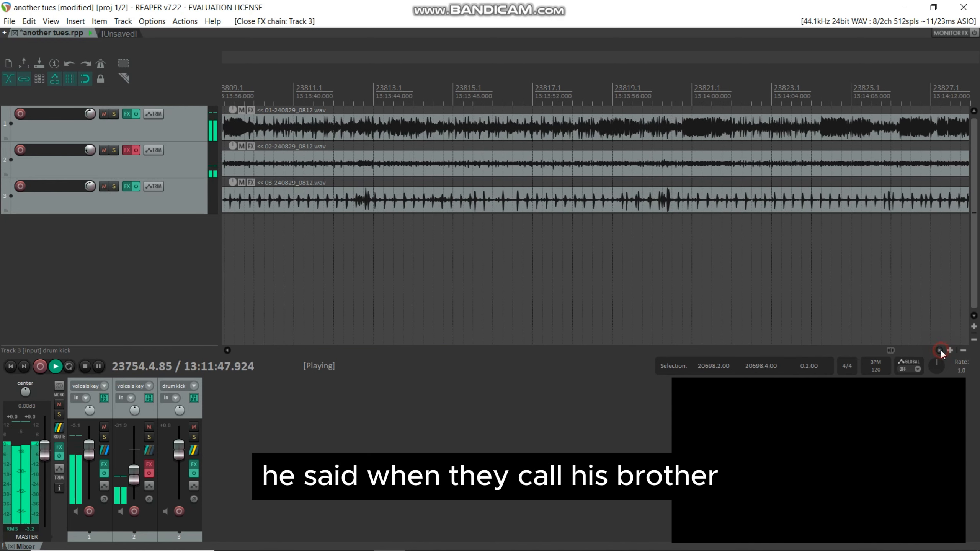
pyautogui.click(940, 351)
pyautogui.click(940, 351)
pyautogui.click(939, 351)
pyautogui.click(940, 351)
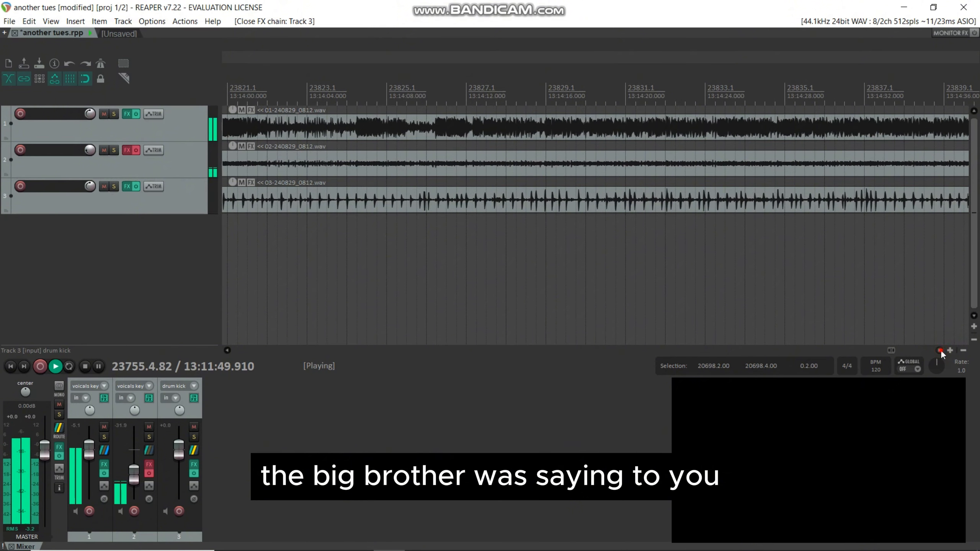
pyautogui.click(940, 351)
pyautogui.click(941, 351)
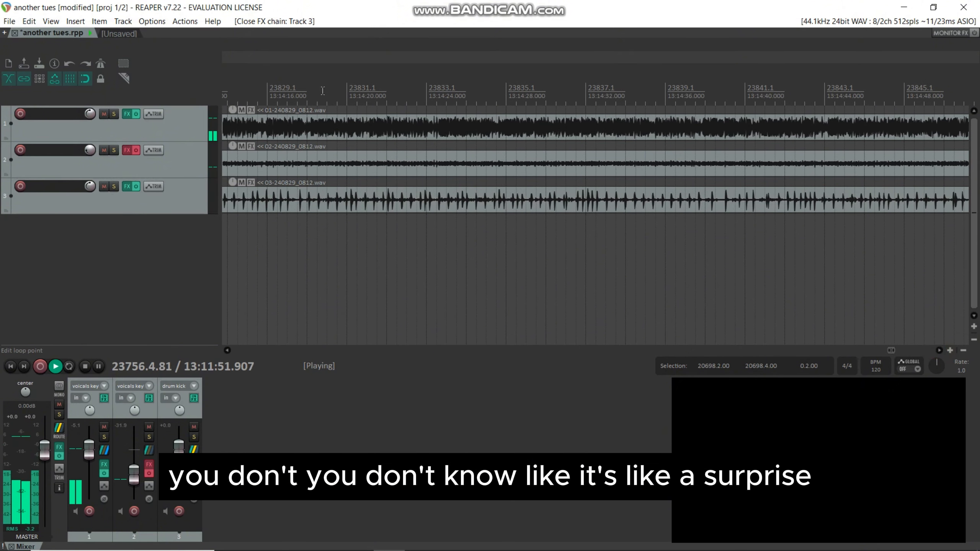
pyautogui.click(266, 92)
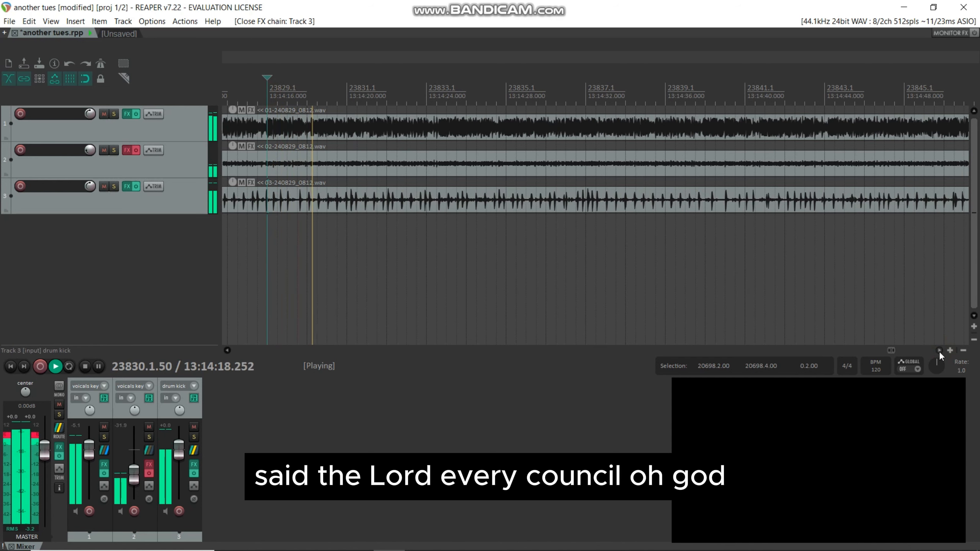
# Step: Examine the ReaComp input effects of tracks 1 and 2 while playing from about measure 23851, and close both windows
pyautogui.moveTo(939, 352); pyautogui.dragTo(940, 352)
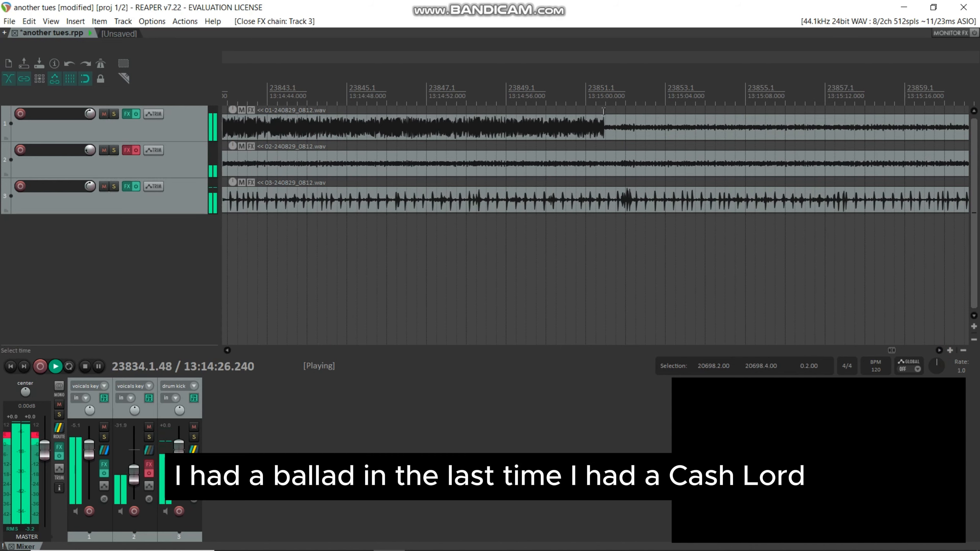
pyautogui.click(105, 397)
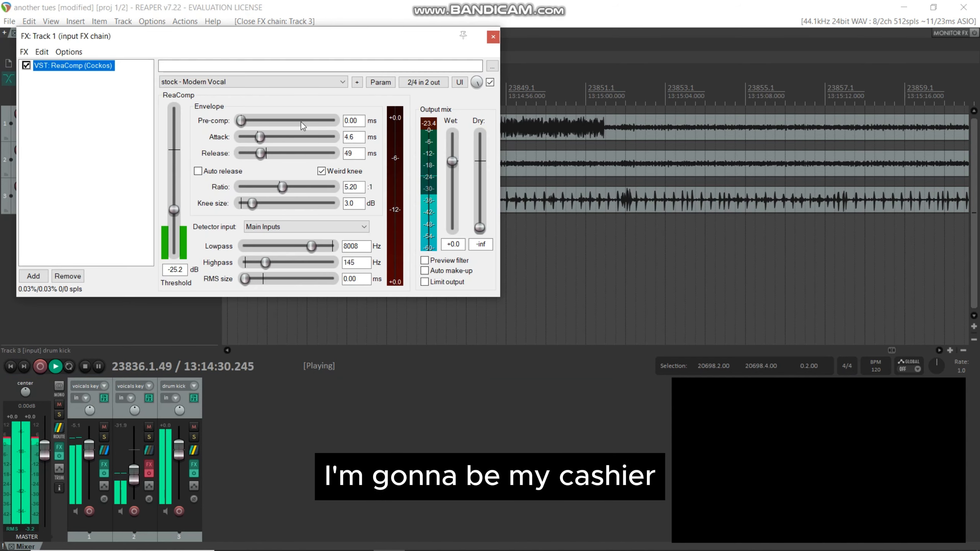
pyautogui.click(596, 102)
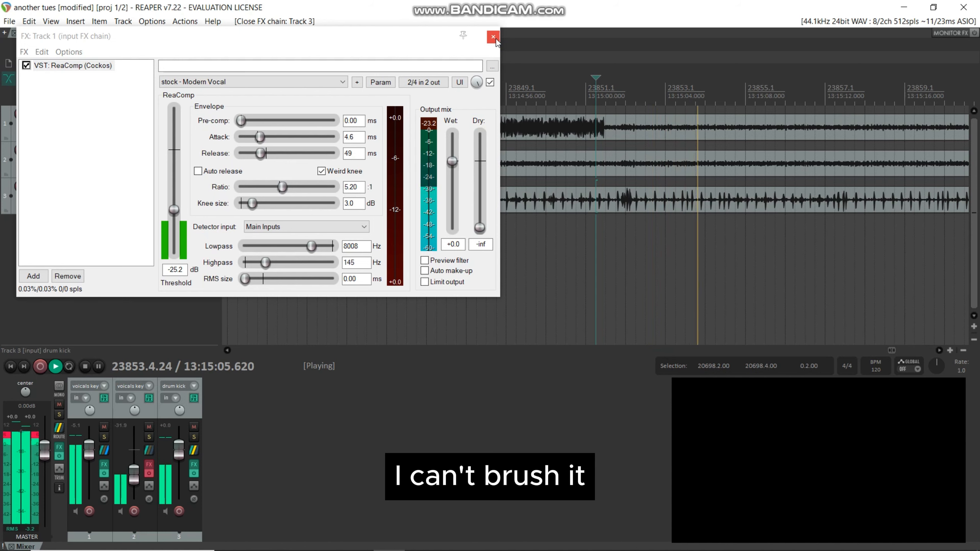
pyautogui.click(148, 398)
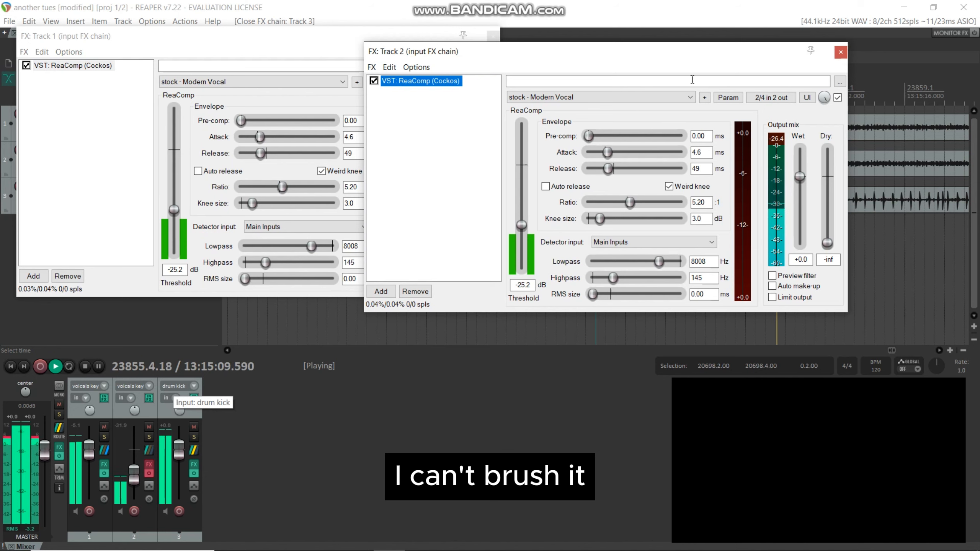
pyautogui.click(841, 52)
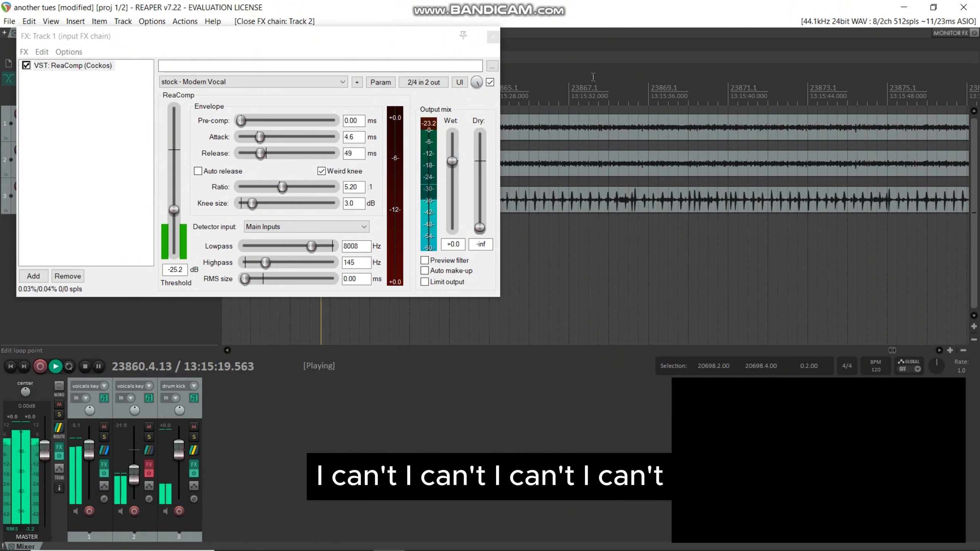
pyautogui.press('space')
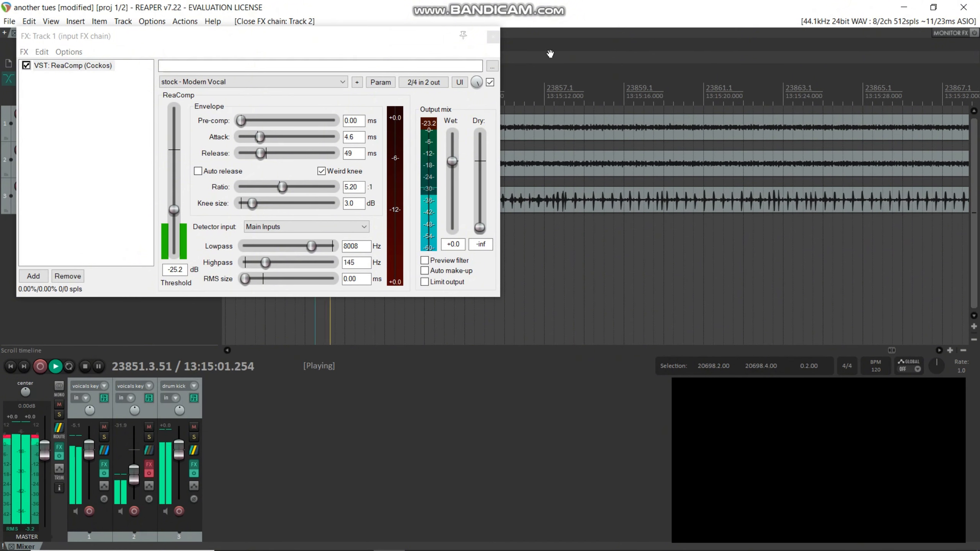
pyautogui.click(492, 37)
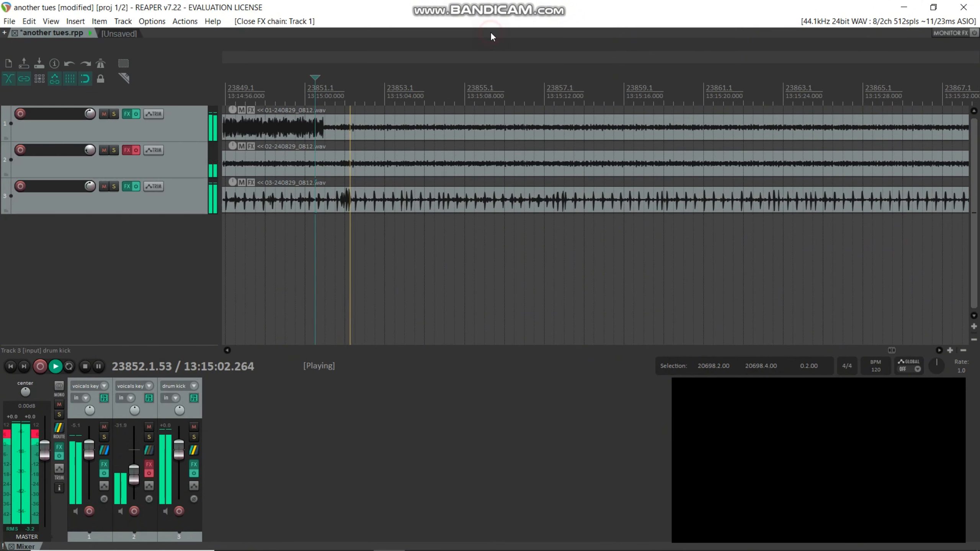
# Step: Replay the full mix from measure 23850.1 several times, stopping and restarting playback from that point
pyautogui.click(267, 87)
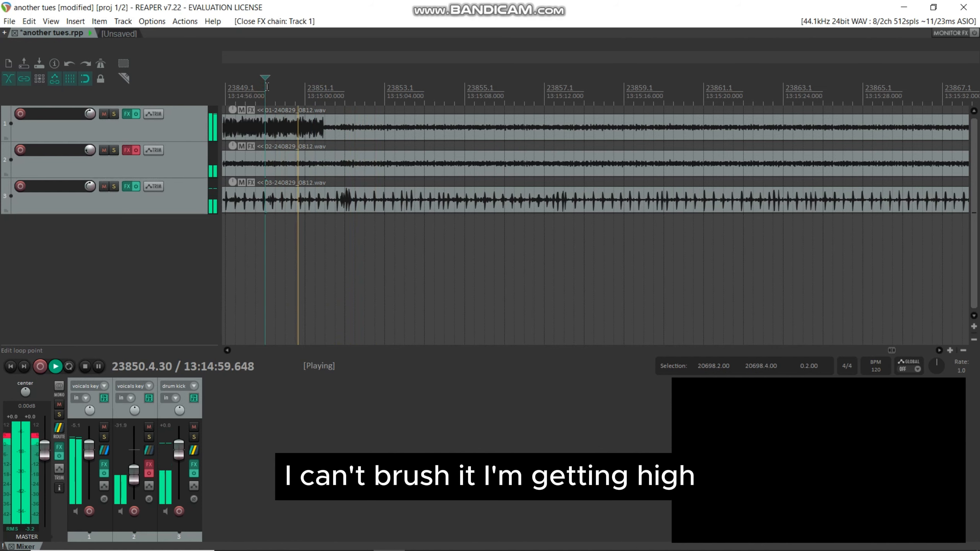
pyautogui.press('space')
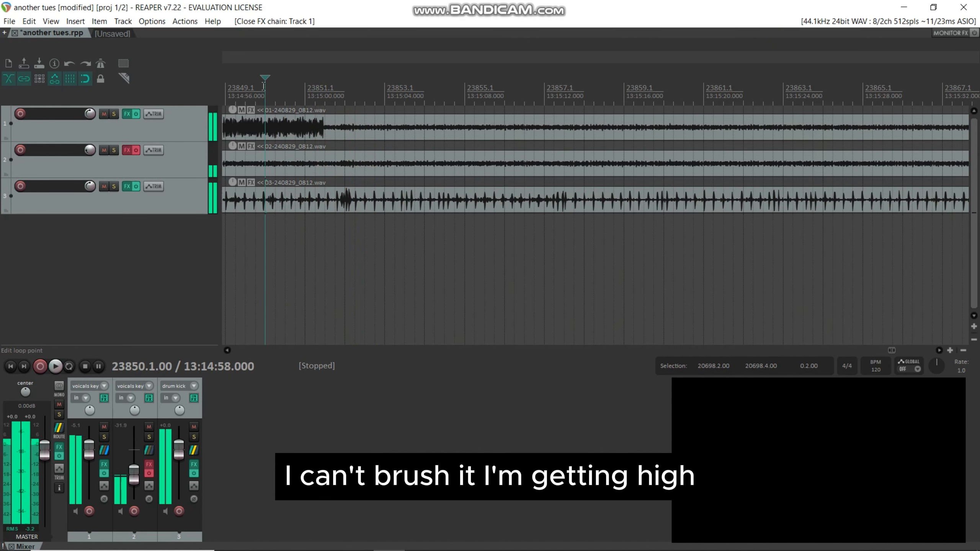
pyautogui.press('space')
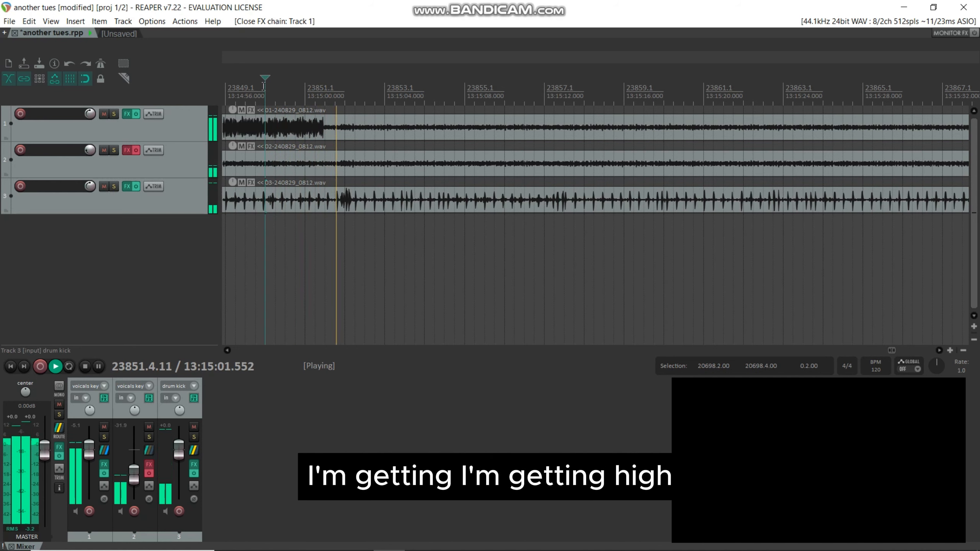
pyautogui.press('space')
pyautogui.press('space')
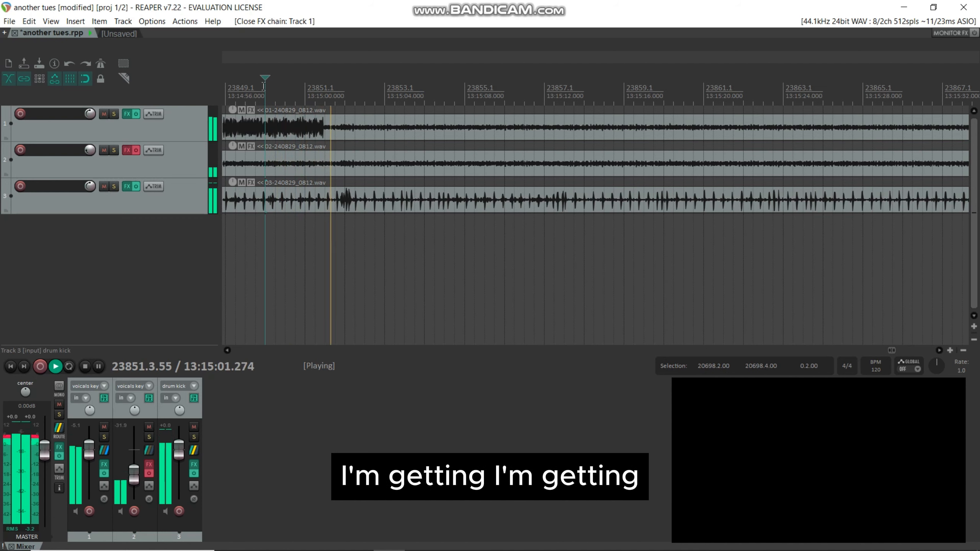
pyautogui.press('space')
pyautogui.press('space')
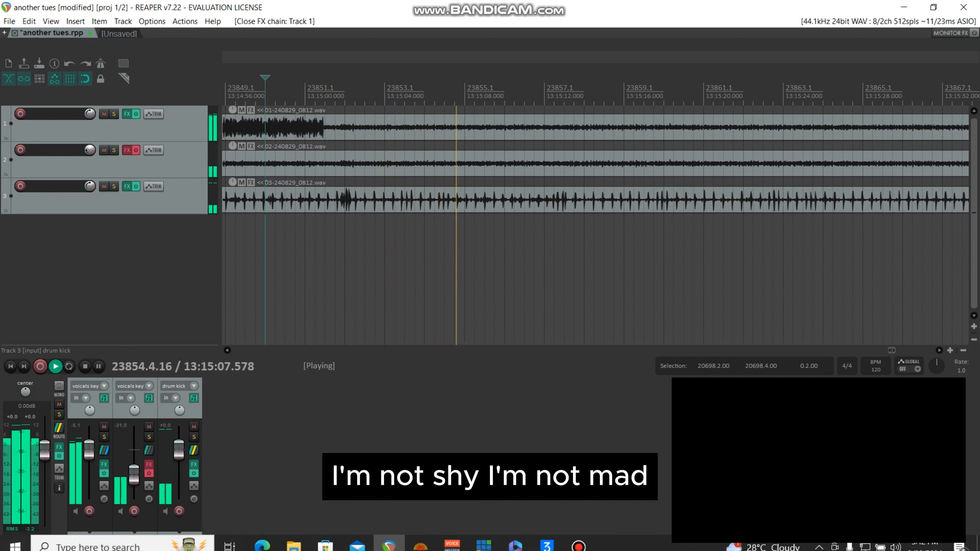
# Step: Switch to Bandicam and stop the screen recording
pyautogui.click(573, 541)
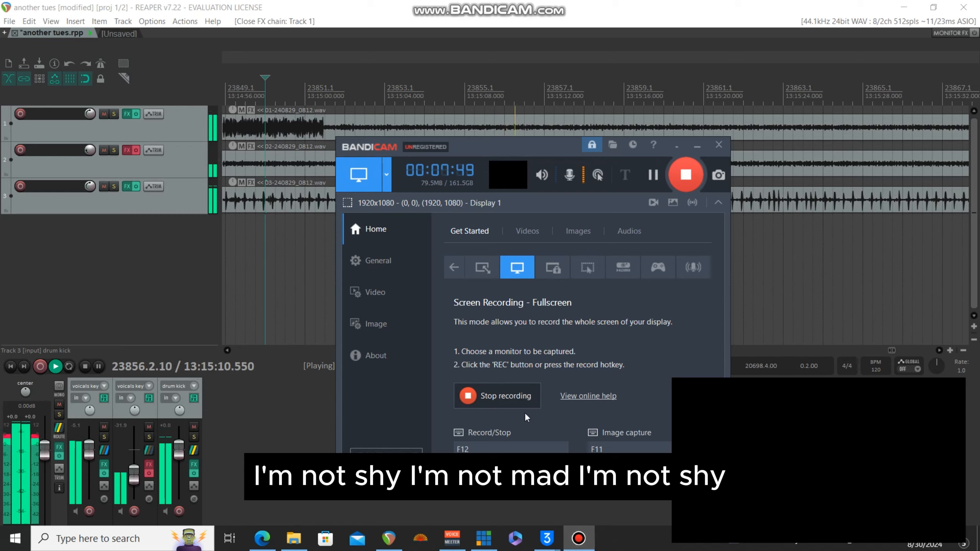
pyautogui.click(471, 396)
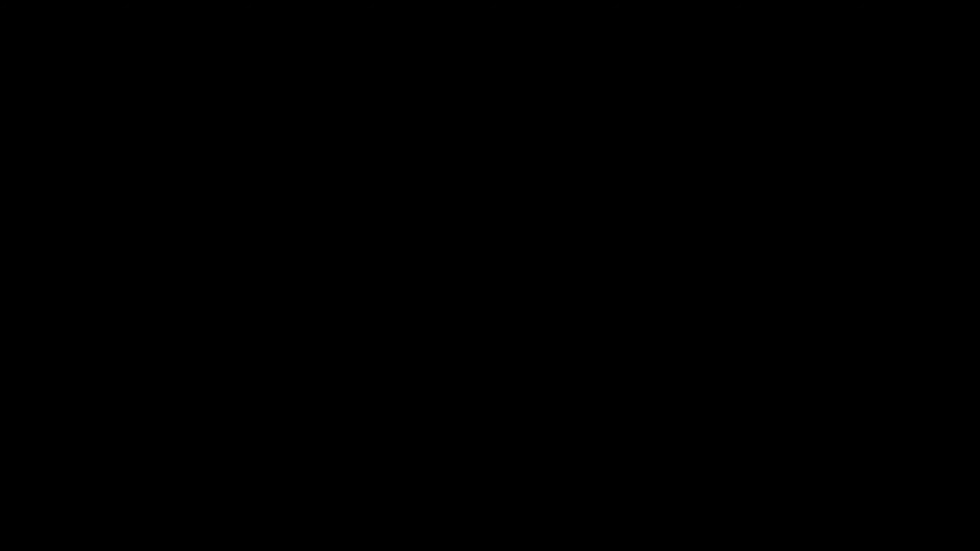